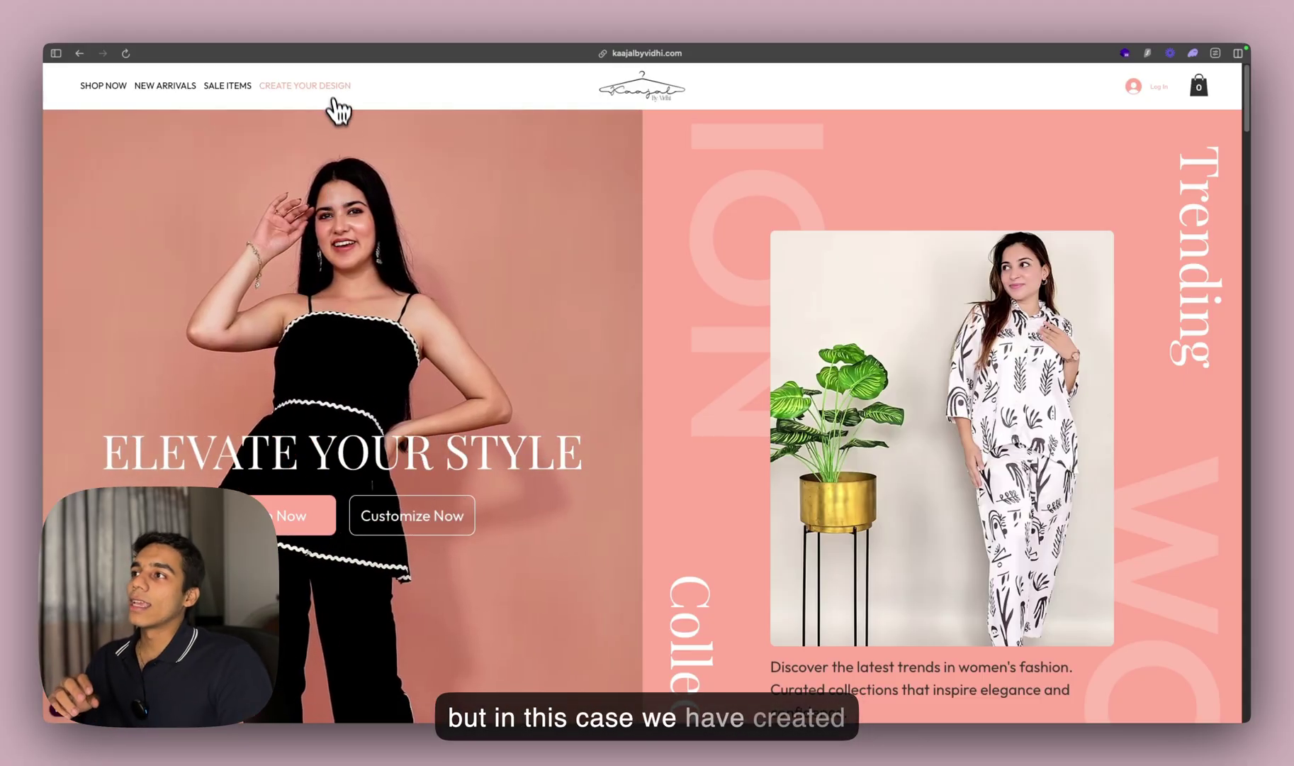
# - Open the Coordinate sets collection and choose the Azure Echoes fabric, priced ₹2,699.00
pyautogui.scroll(-5, 376, 191)
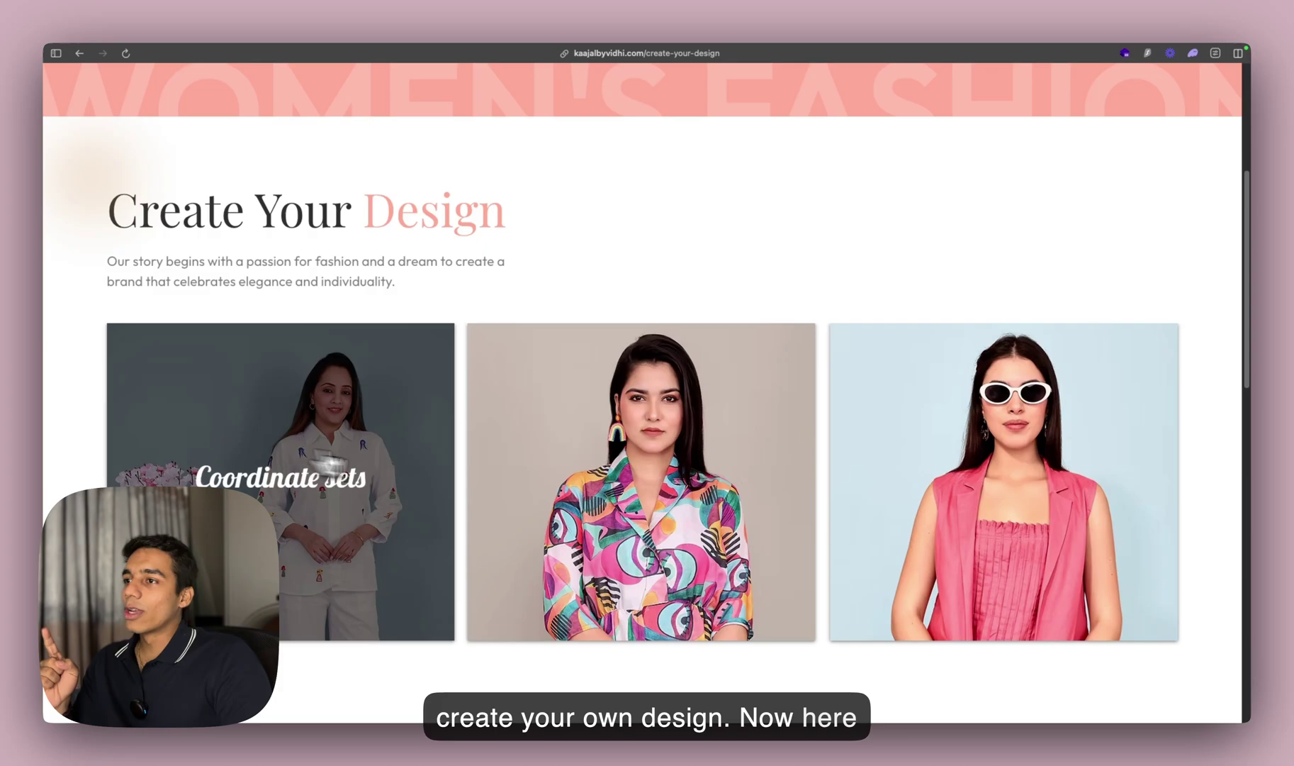
pyautogui.click(354, 496)
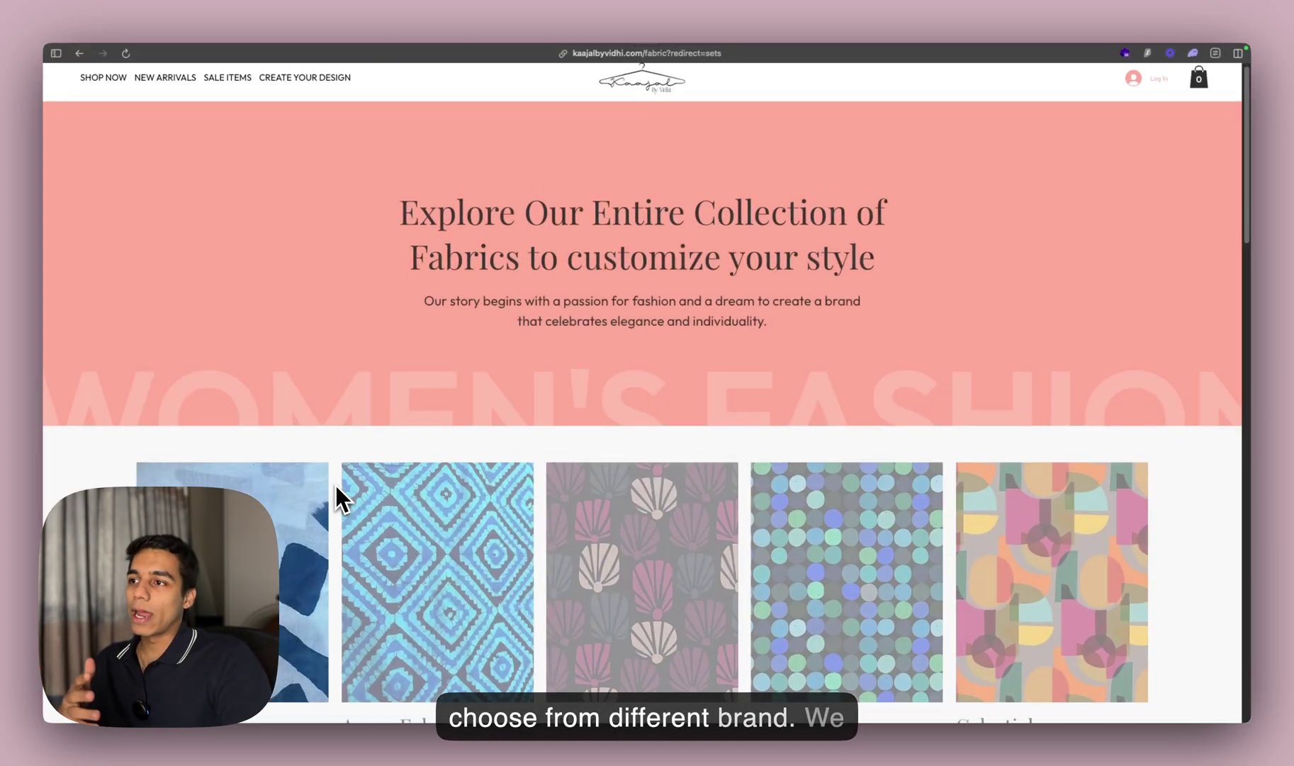
pyautogui.scroll(-3, 334, 482)
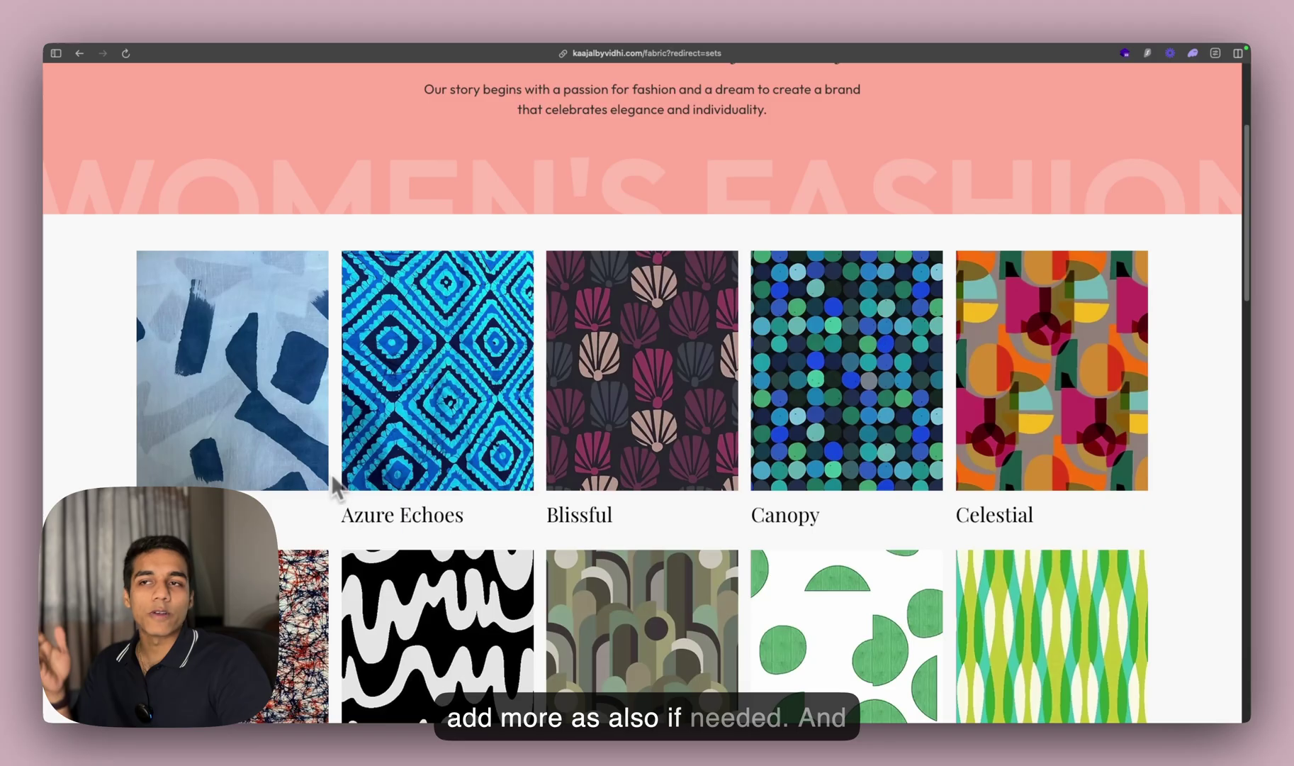
pyautogui.scroll(-1, 333, 481)
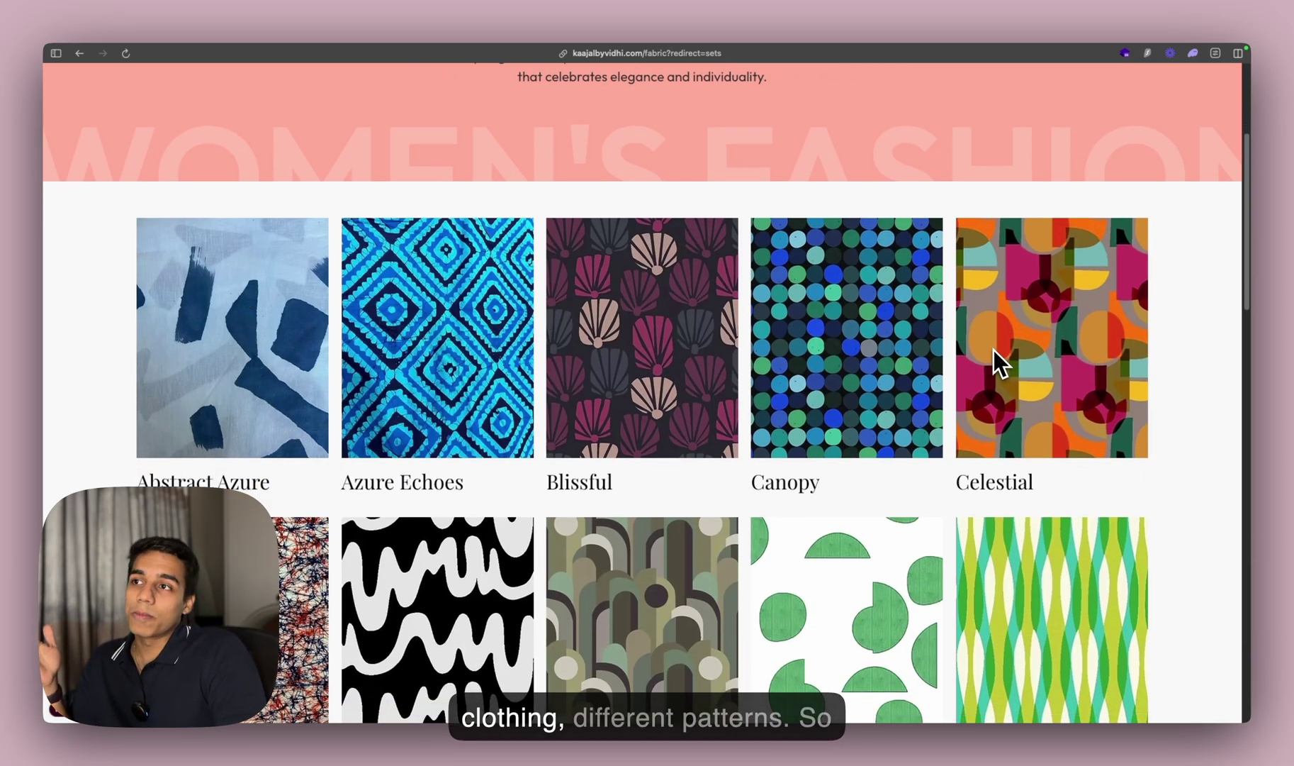
pyautogui.scroll(-5, 385, 352)
pyautogui.scroll(7, 425, 367)
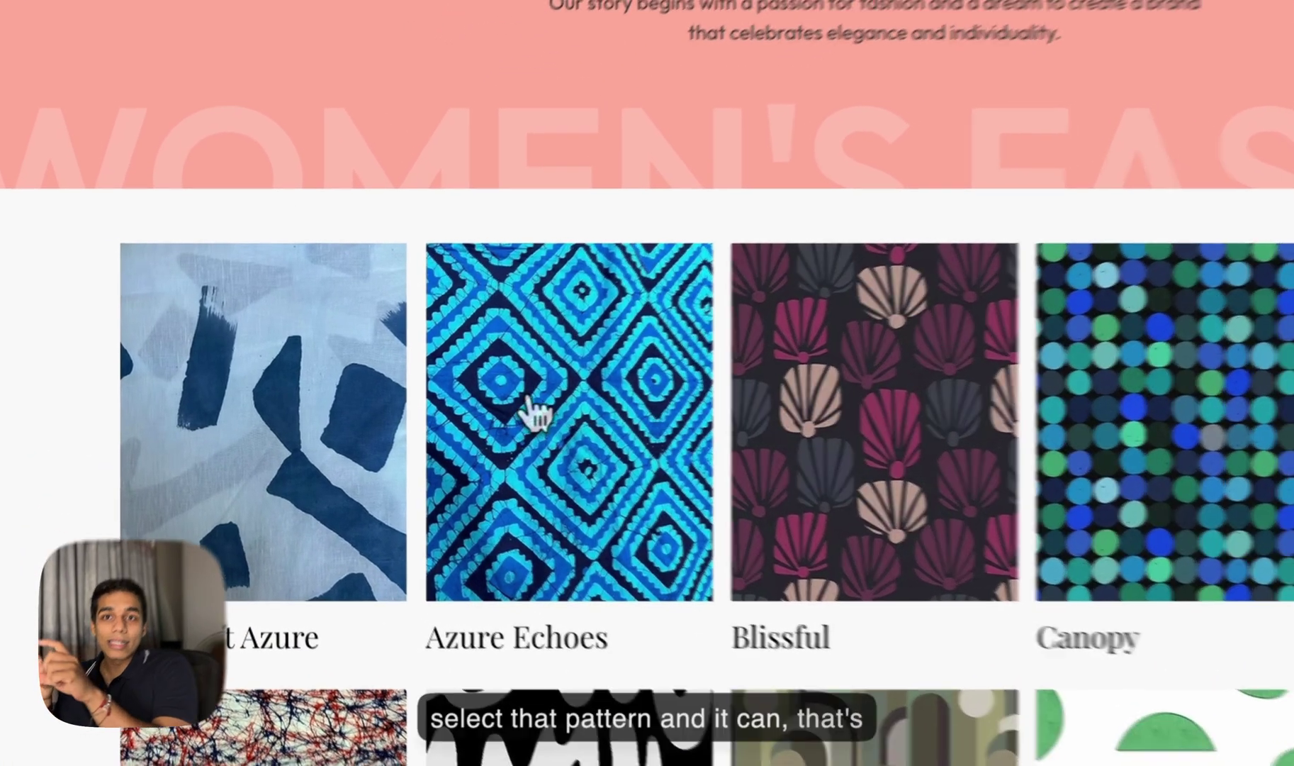
pyautogui.click(536, 410)
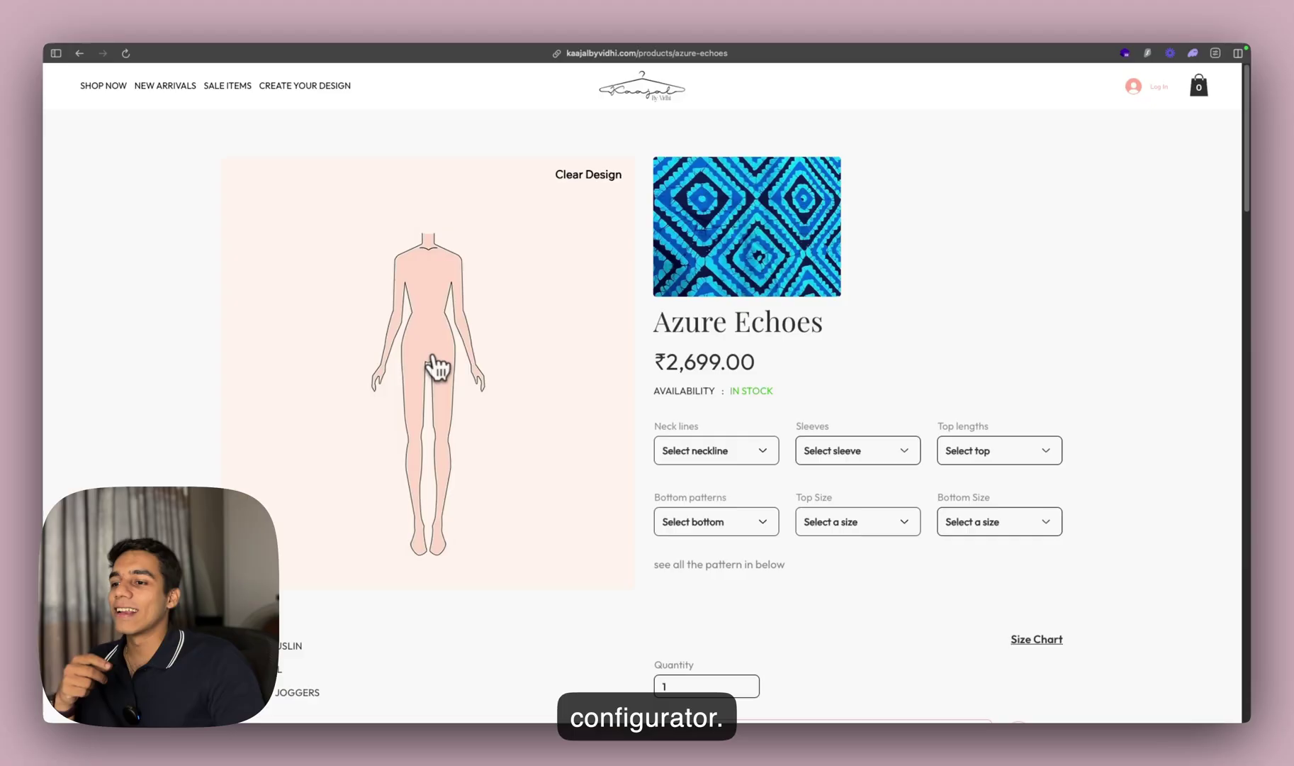
# - Try round and V necklines, then settle on a U neckline for the top
pyautogui.click(698, 459)
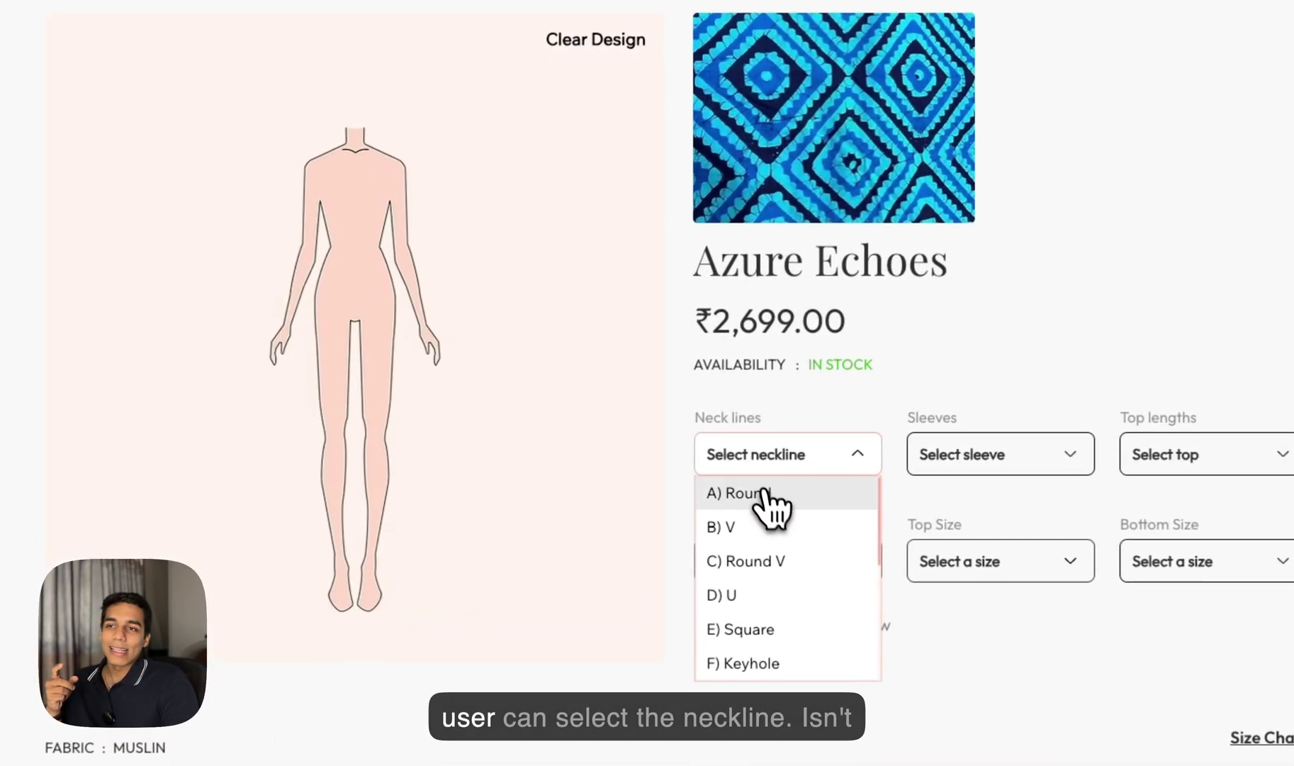
pyautogui.click(768, 499)
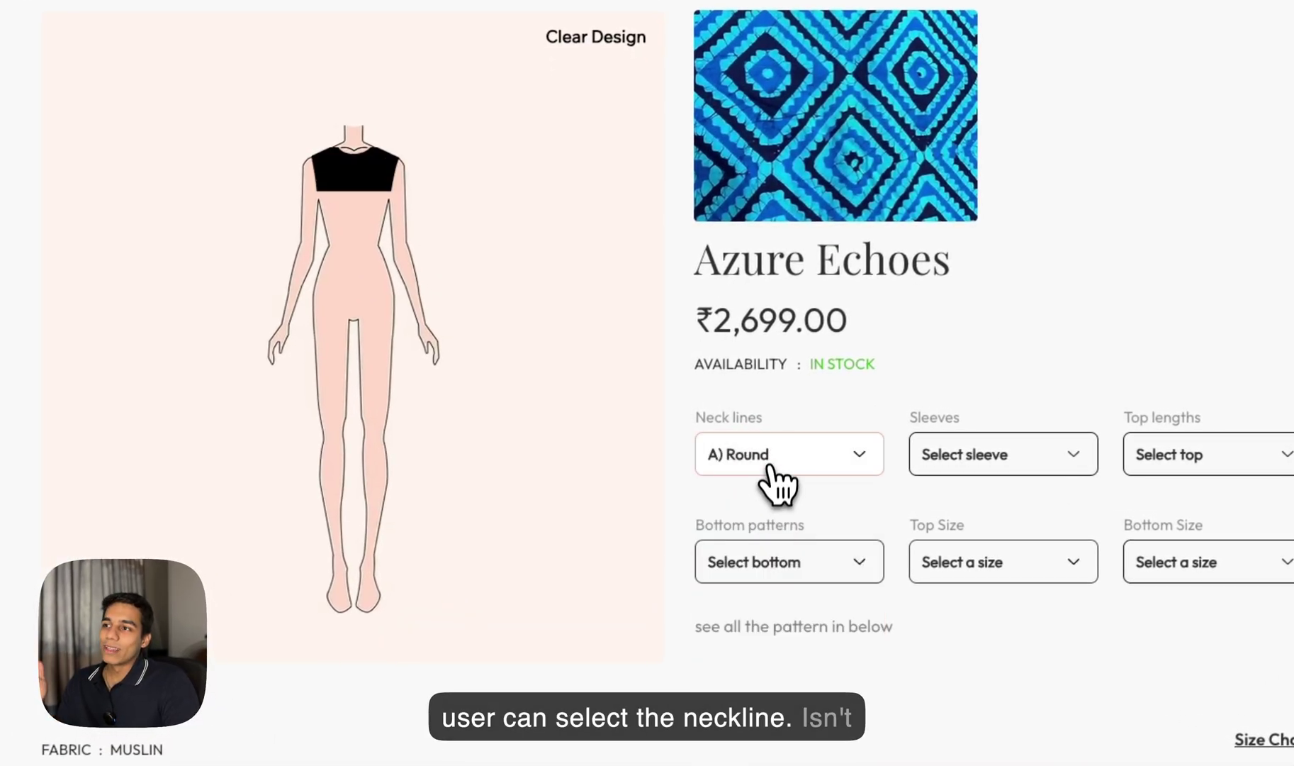
pyautogui.click(774, 469)
pyautogui.click(776, 526)
pyautogui.click(761, 456)
pyautogui.click(771, 560)
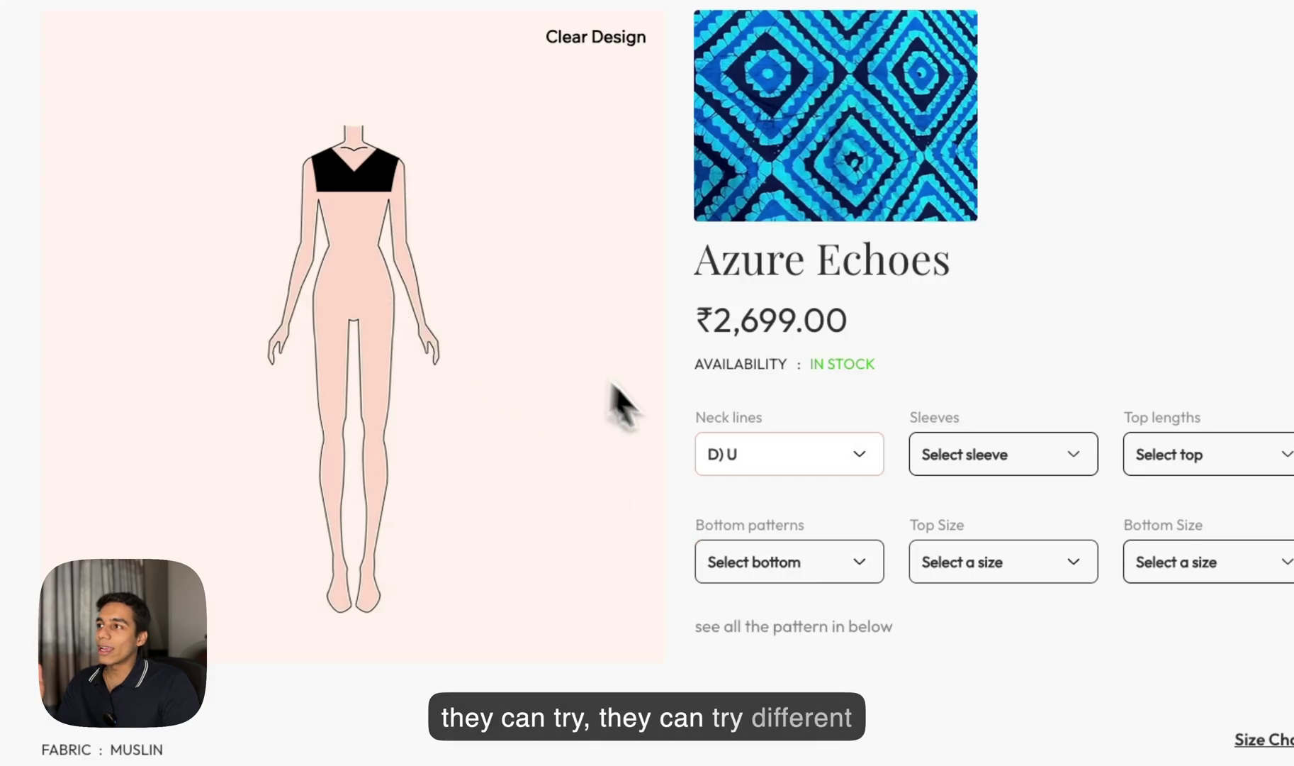
# - Choose cap sleeves, a crop top length and shorts as the bottom pattern
pyautogui.click(918, 443)
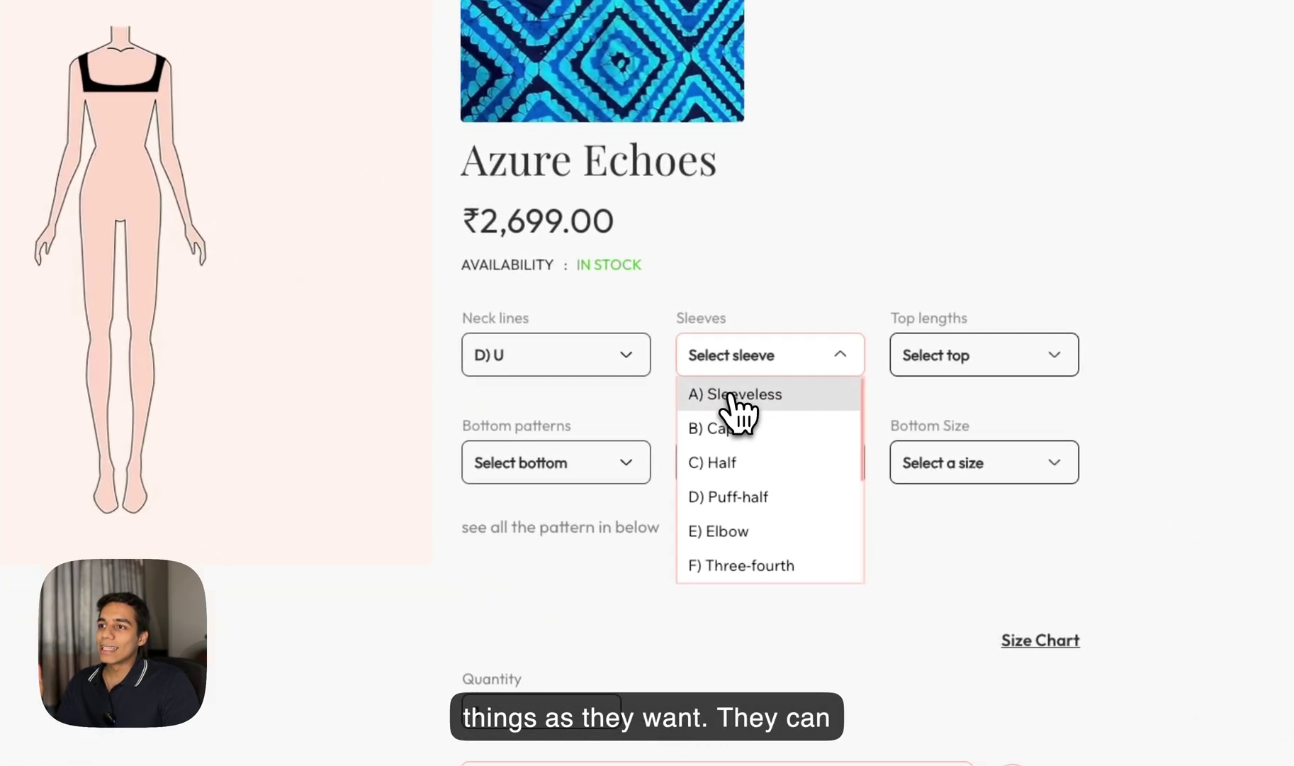
pyautogui.click(731, 428)
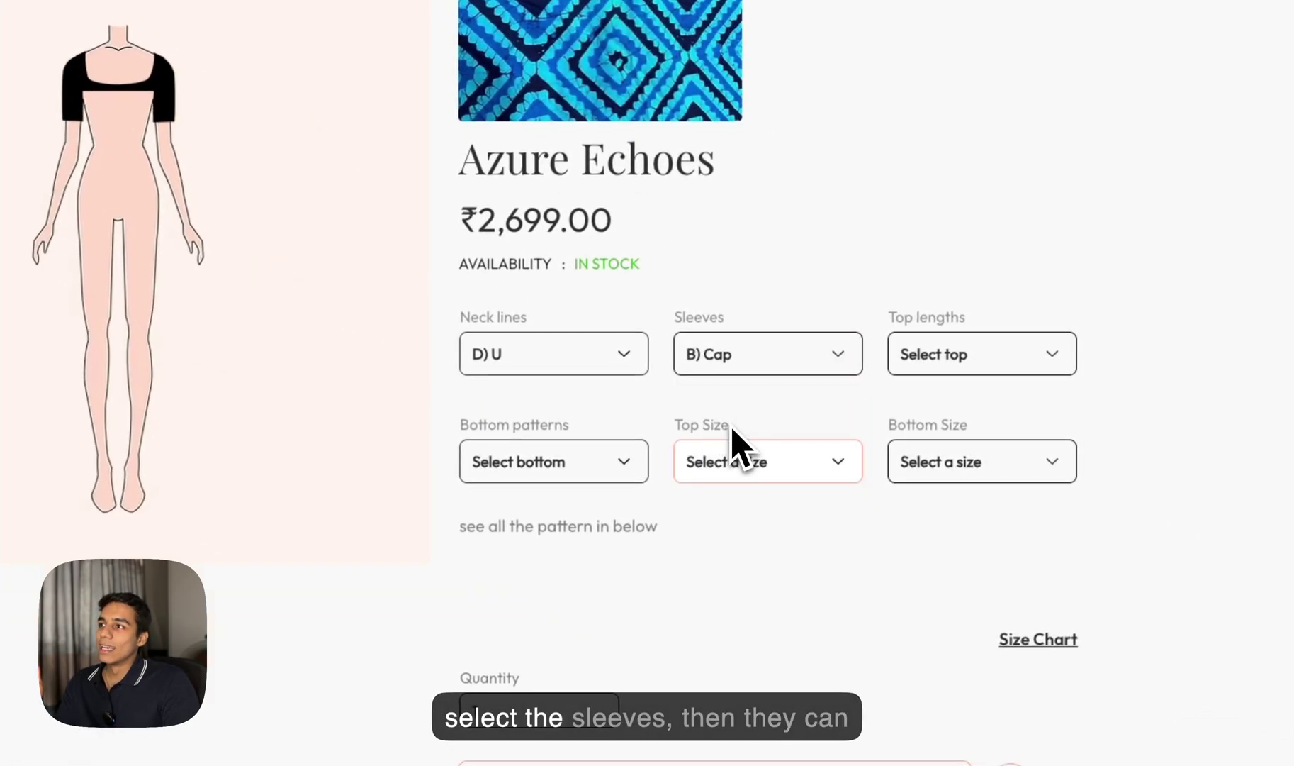
pyautogui.click(854, 367)
pyautogui.click(943, 354)
pyautogui.click(950, 394)
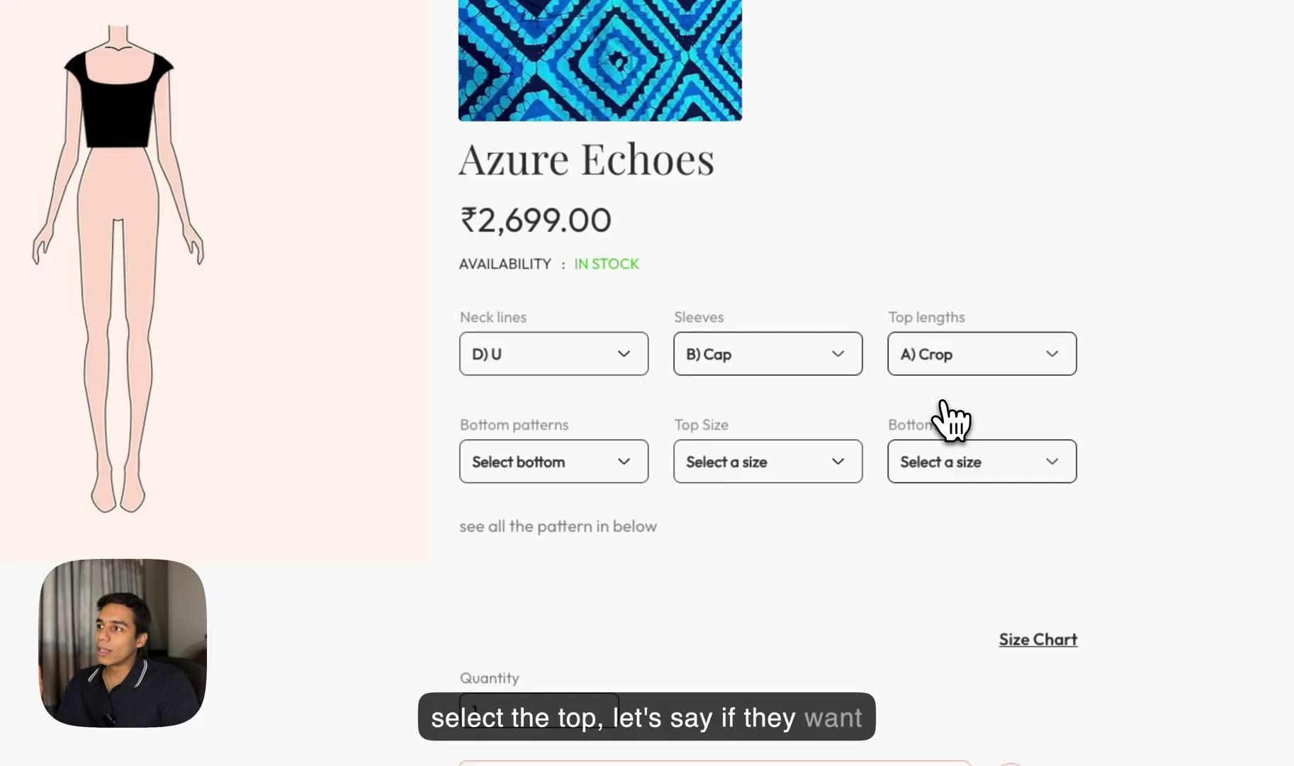
pyautogui.click(553, 462)
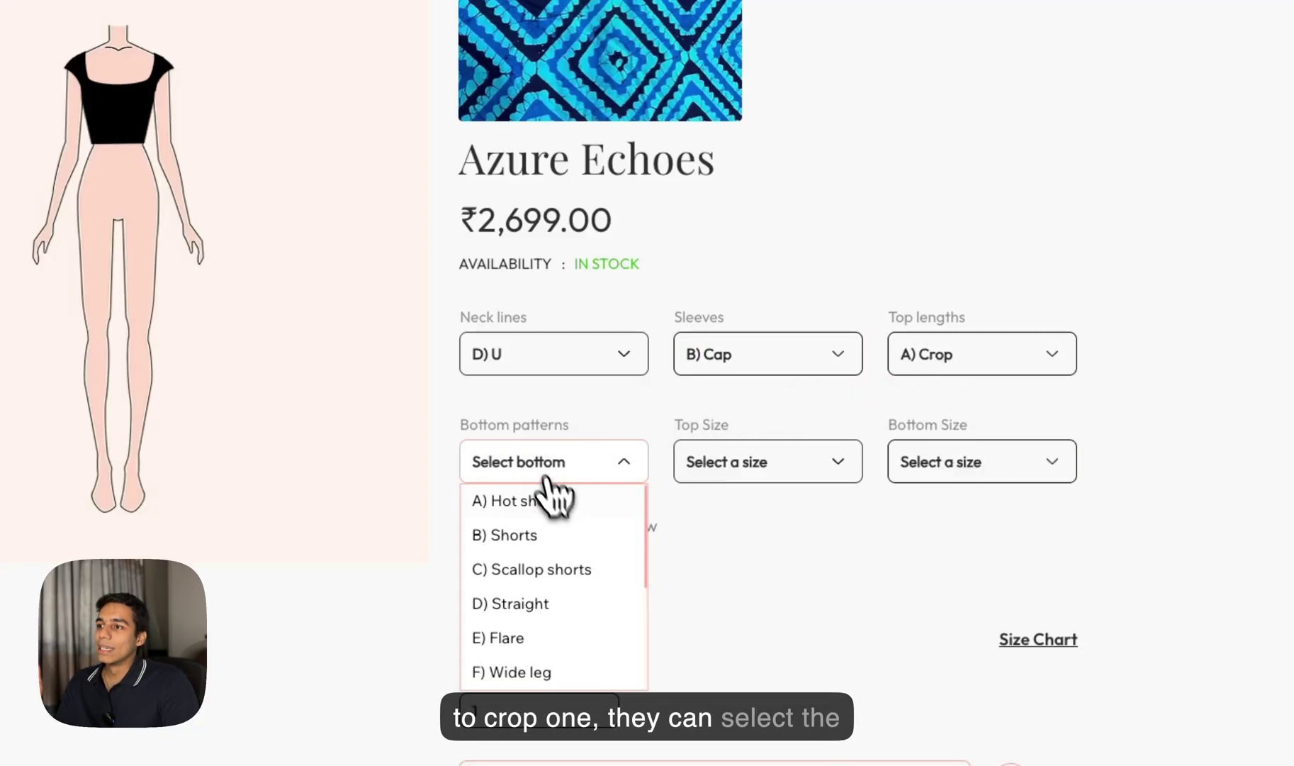
pyautogui.click(564, 531)
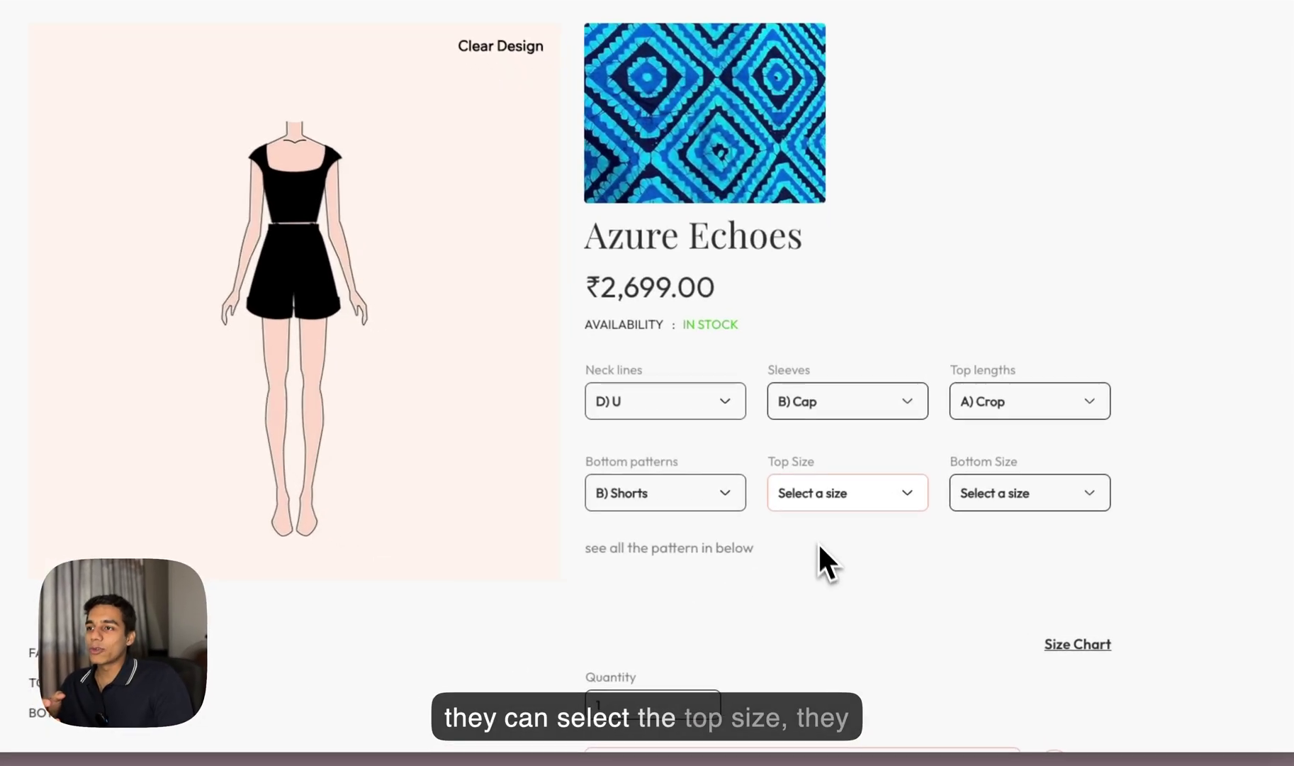
# - Set the top size to XS and the bottom size to S
pyautogui.click(826, 523)
pyautogui.click(807, 528)
pyautogui.click(1001, 491)
pyautogui.click(1001, 554)
# - Change the neckline to H) Collar (Top) and add the outfit to the cart
pyautogui.scroll(-3, 1007, 560)
pyautogui.scroll(1, 1007, 560)
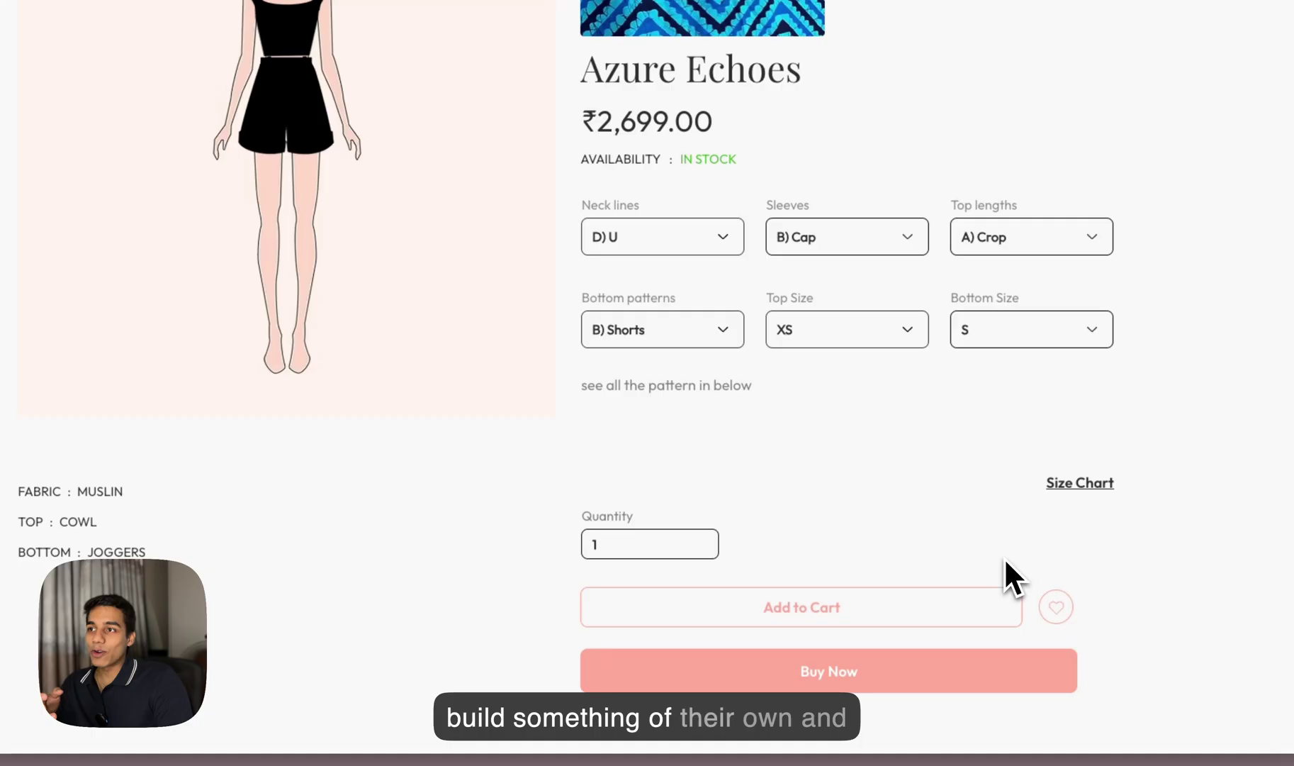
pyautogui.scroll(3, 1006, 560)
pyautogui.click(656, 403)
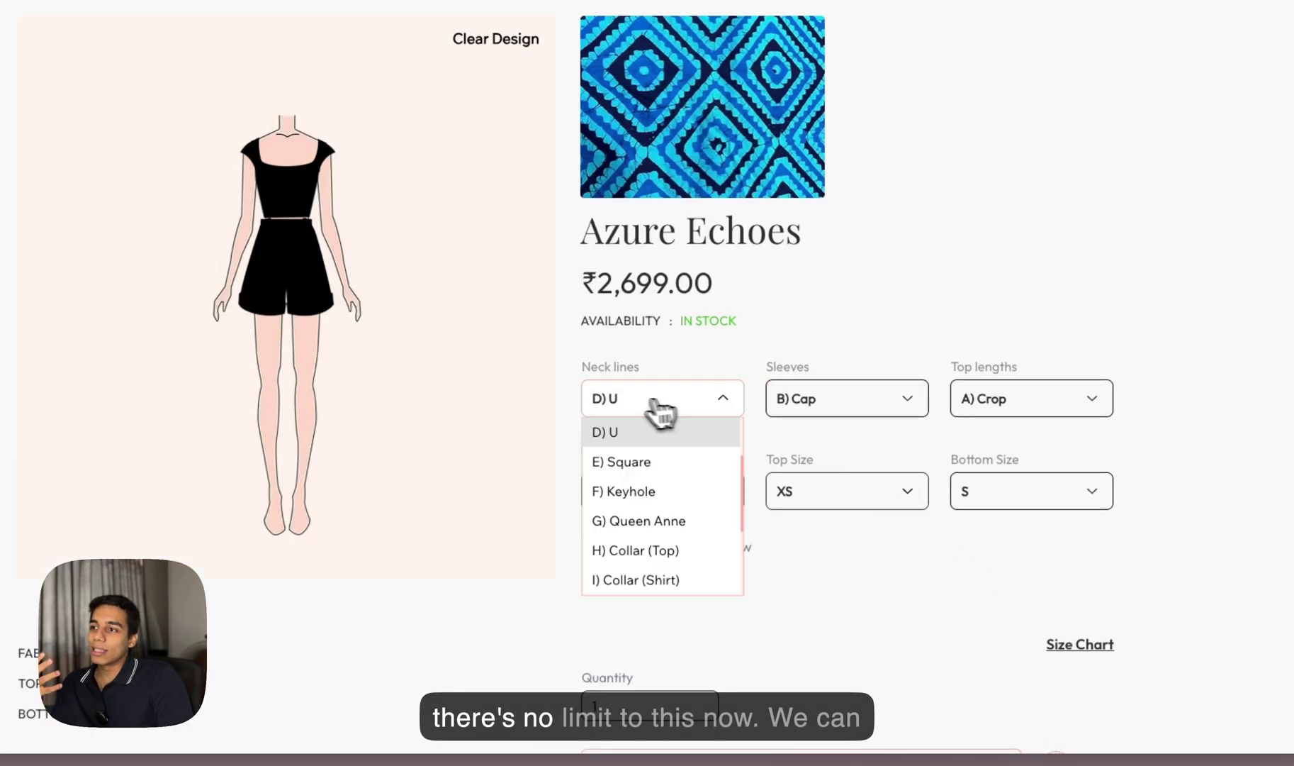
pyautogui.click(661, 550)
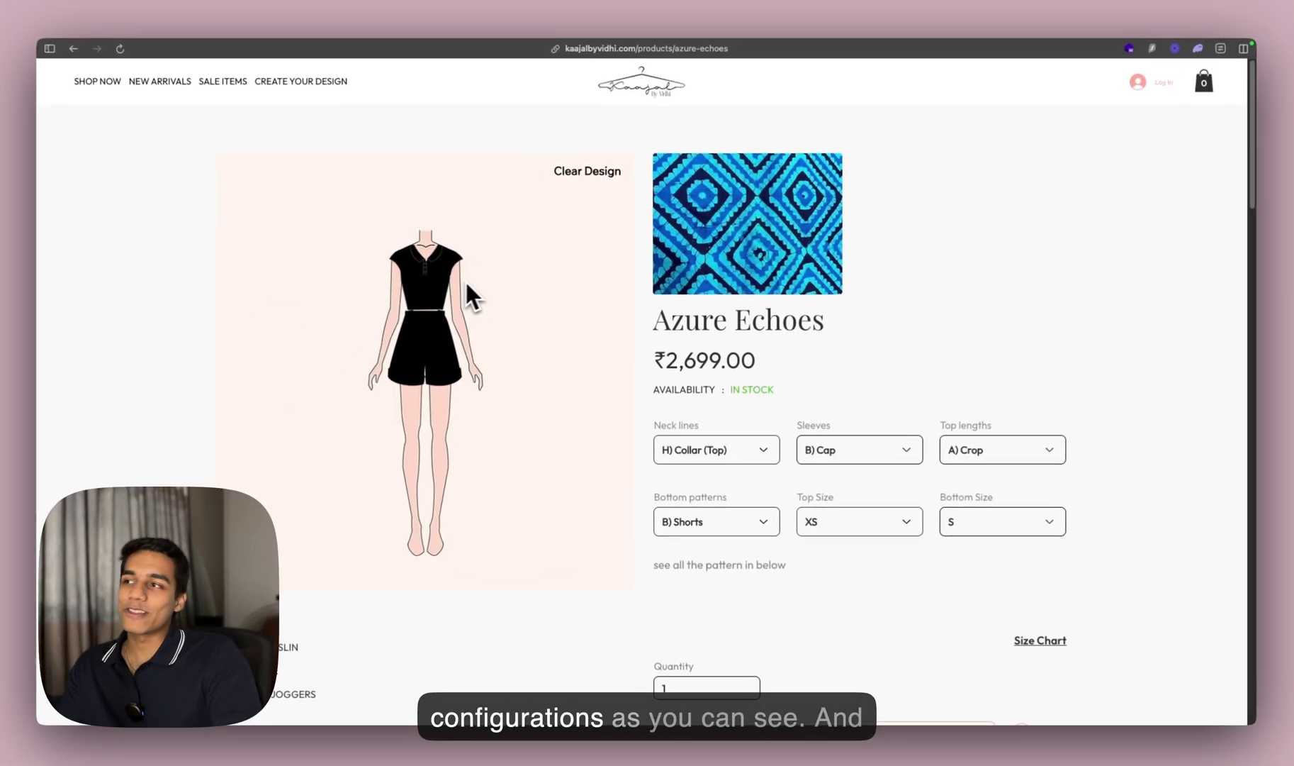
pyautogui.scroll(-1, 466, 284)
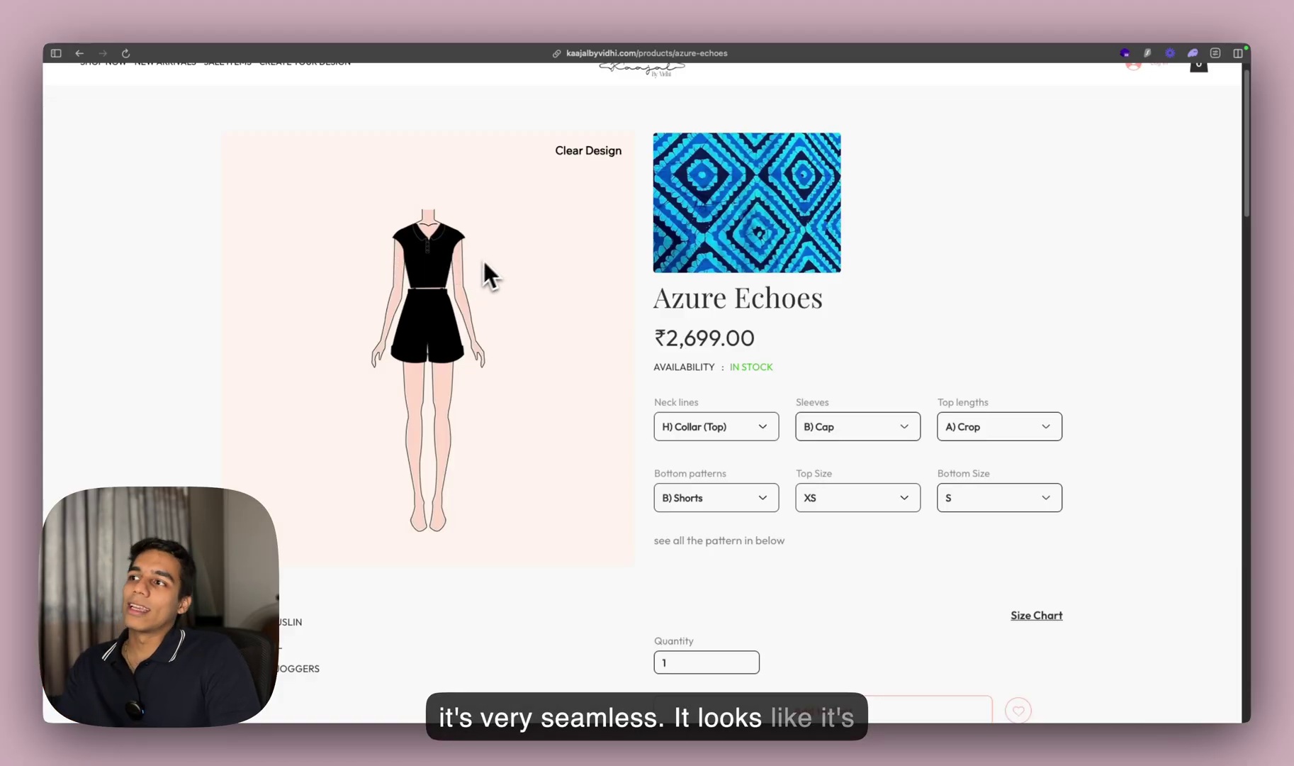
pyautogui.scroll(-5, 515, 271)
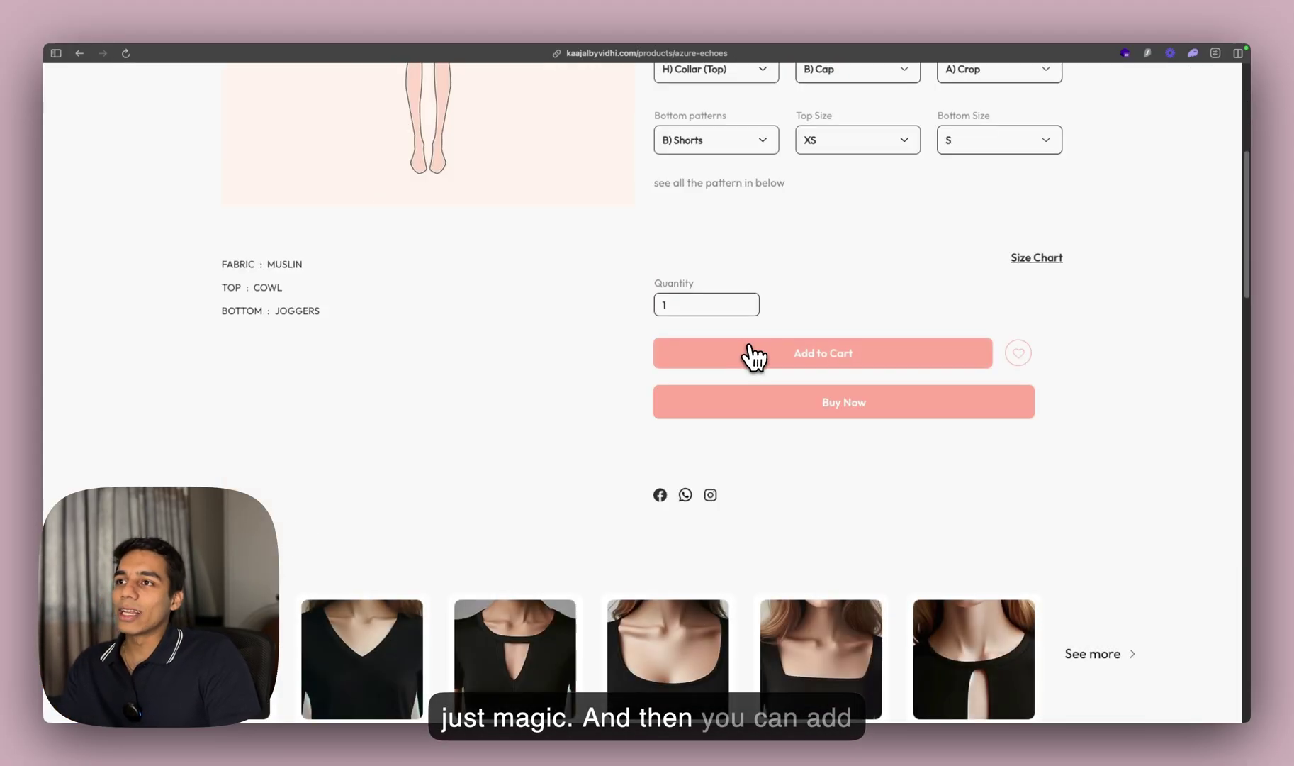
pyautogui.scroll(5, 755, 357)
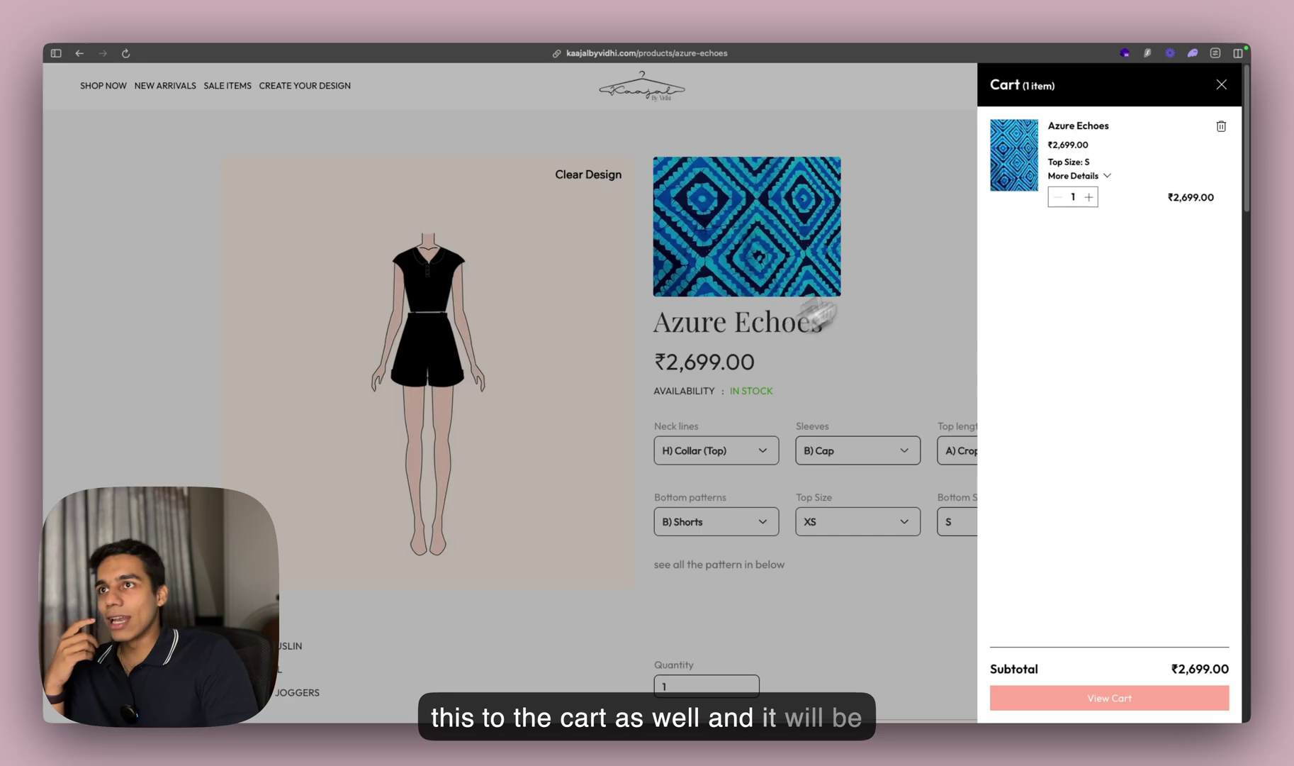
pyautogui.click(1021, 183)
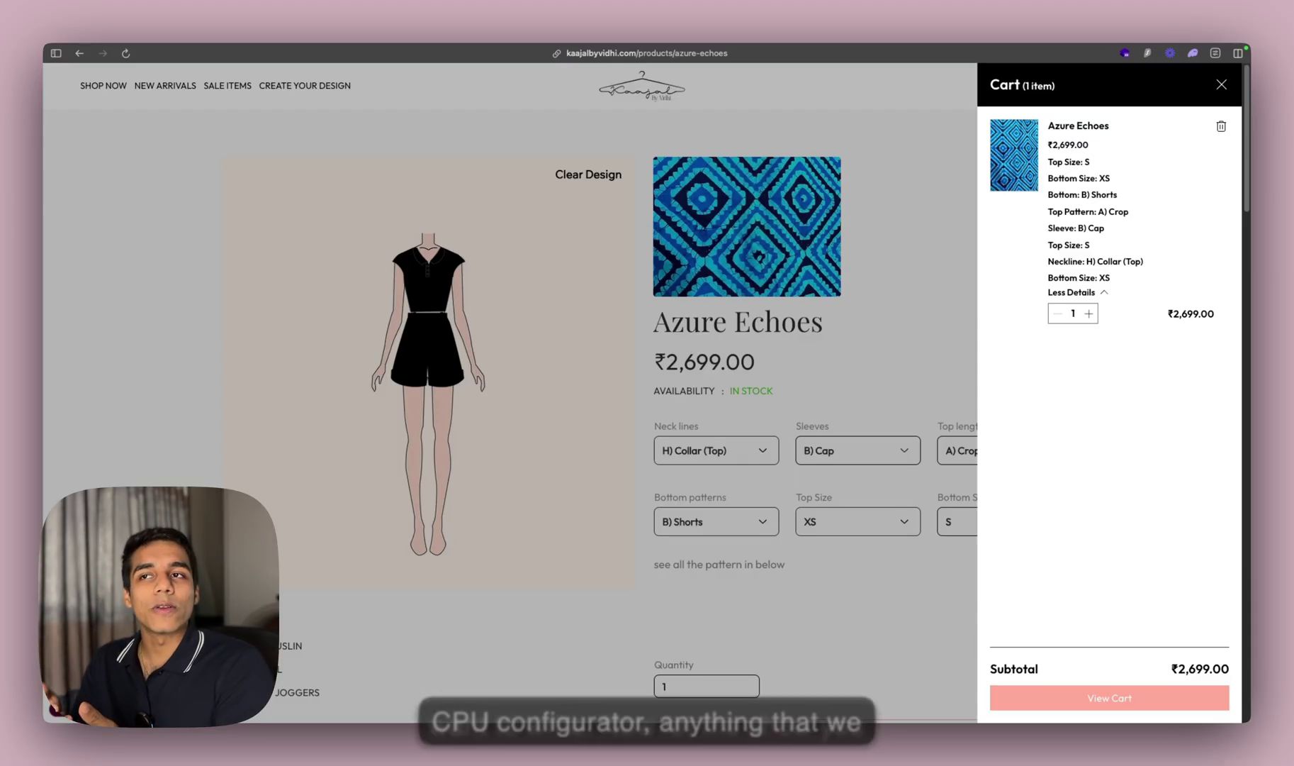
# - Close the cart drawer and return to the Wix Studio editor tab
pyautogui.click(1222, 86)
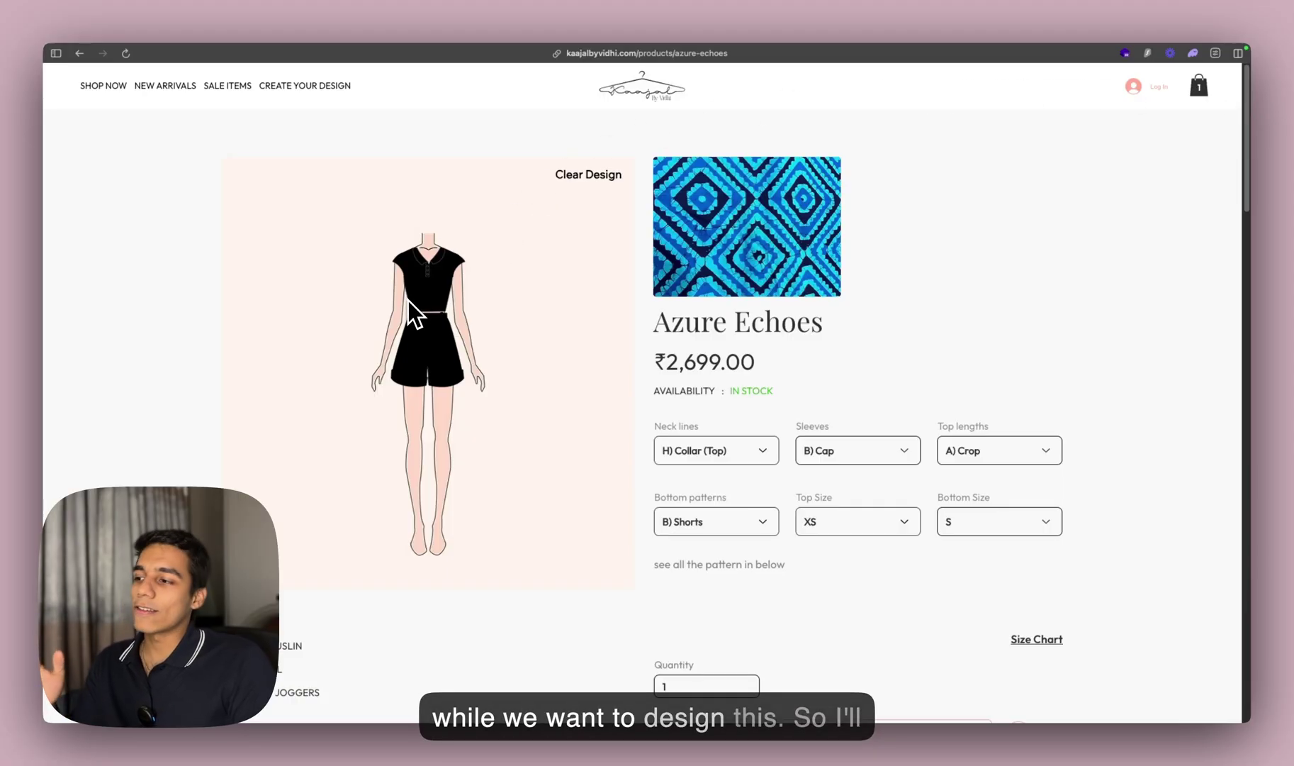
pyautogui.hotkey('ctrl', 'Tab')
pyautogui.hotkey('ctrl', 'Tab')
pyautogui.hotkey('ctrl', 'Tab')
pyautogui.hotkey('ctrl', 'Tab')
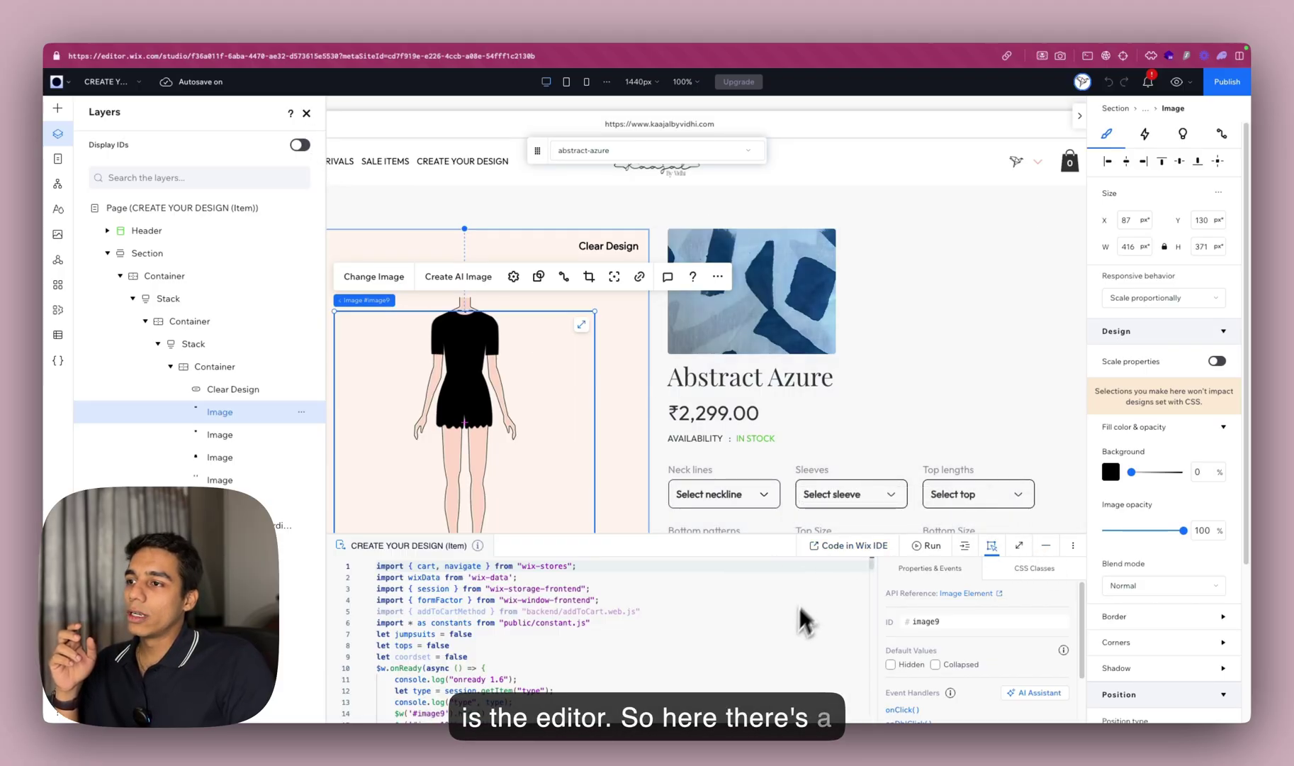
# - Collapse the page code and select the second through bottom body image layers
pyautogui.scroll(-10, 803, 620)
pyautogui.scroll(15, 780, 629)
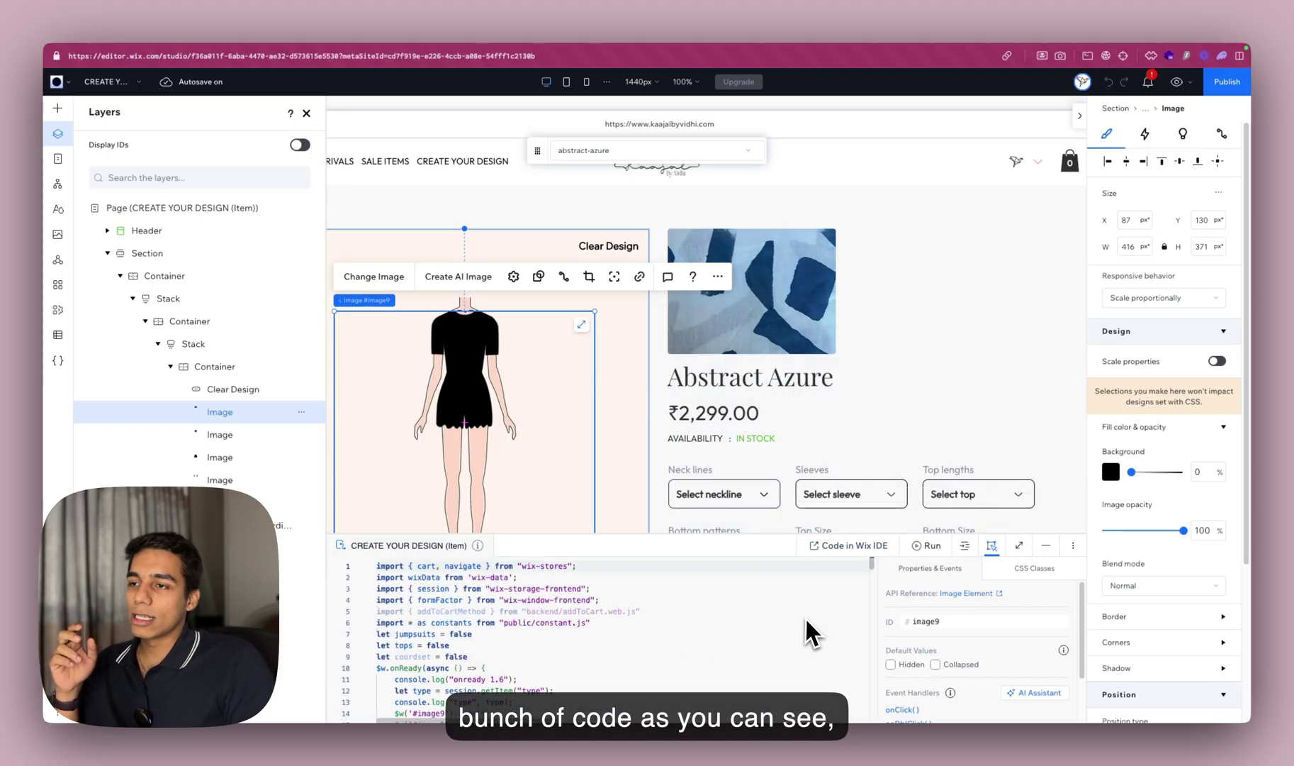
pyautogui.click(1047, 546)
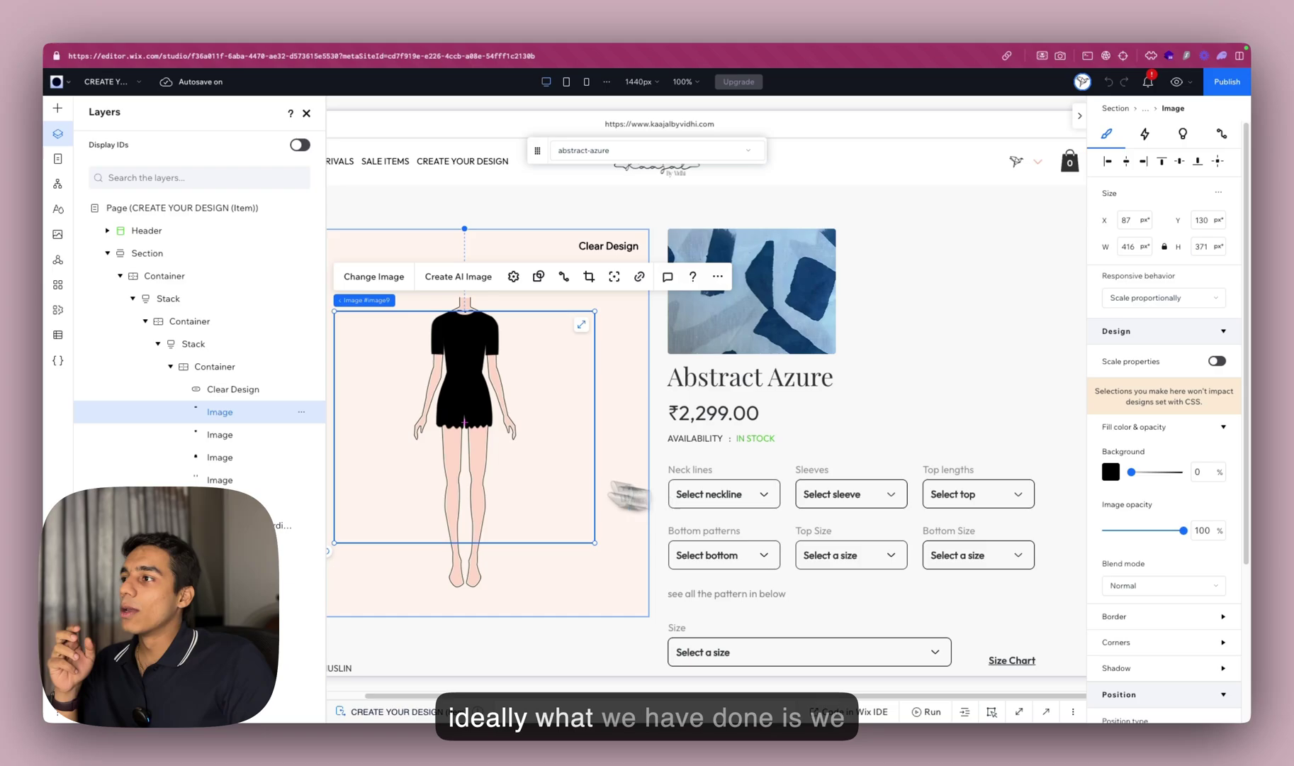
pyautogui.click(245, 436)
pyautogui.click(242, 460)
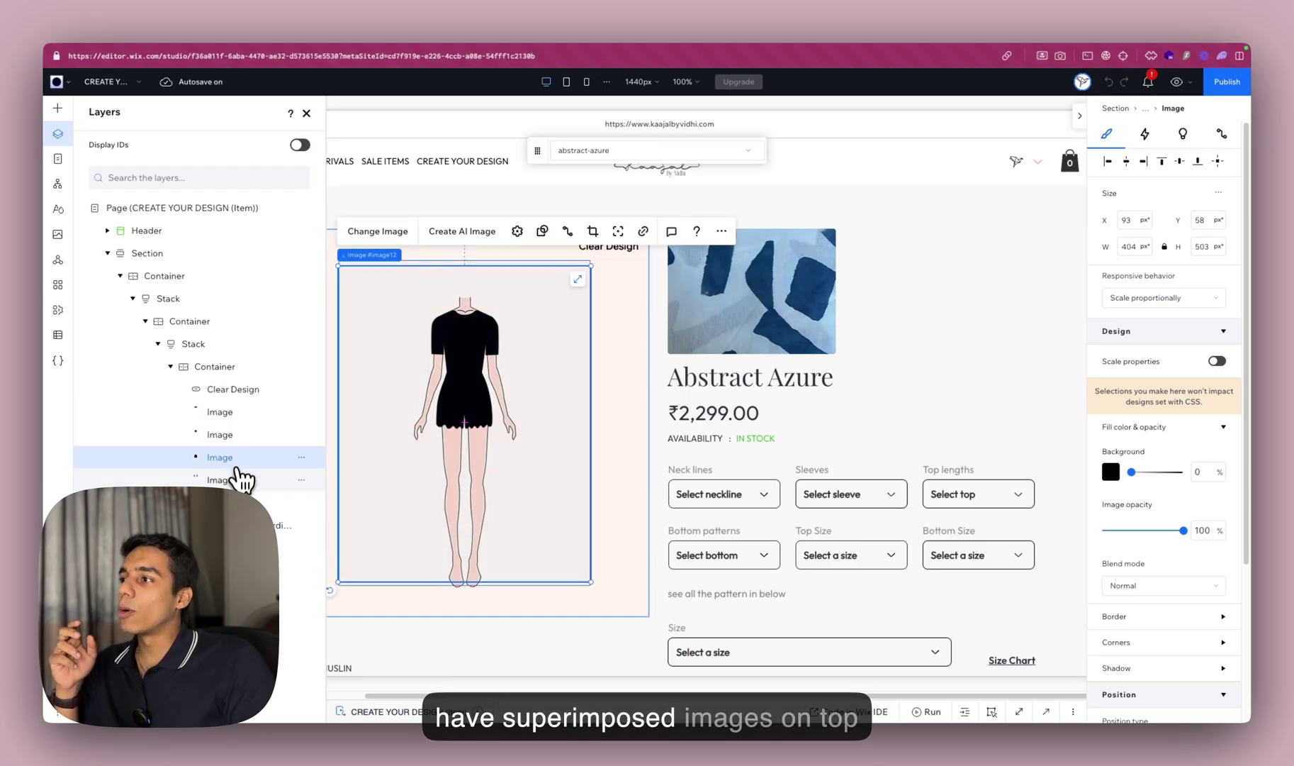
pyautogui.click(237, 481)
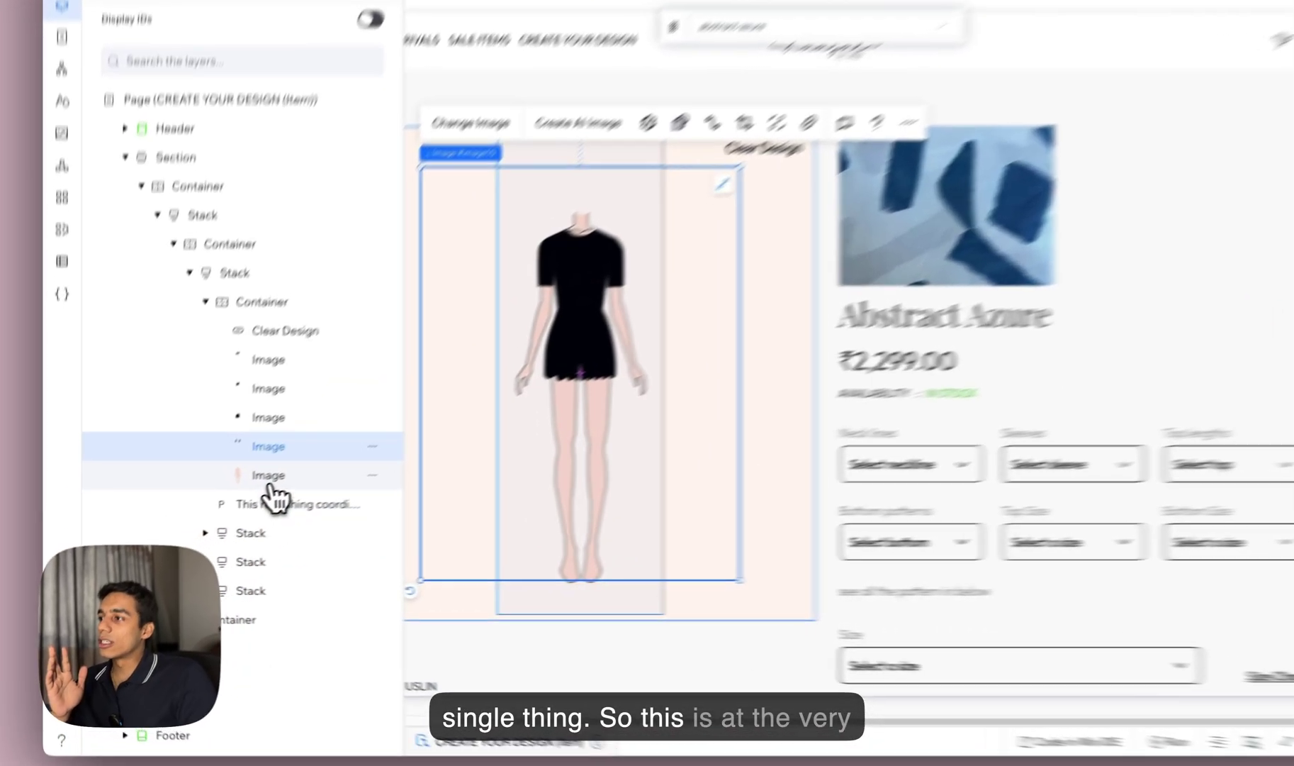
pyautogui.click(222, 503)
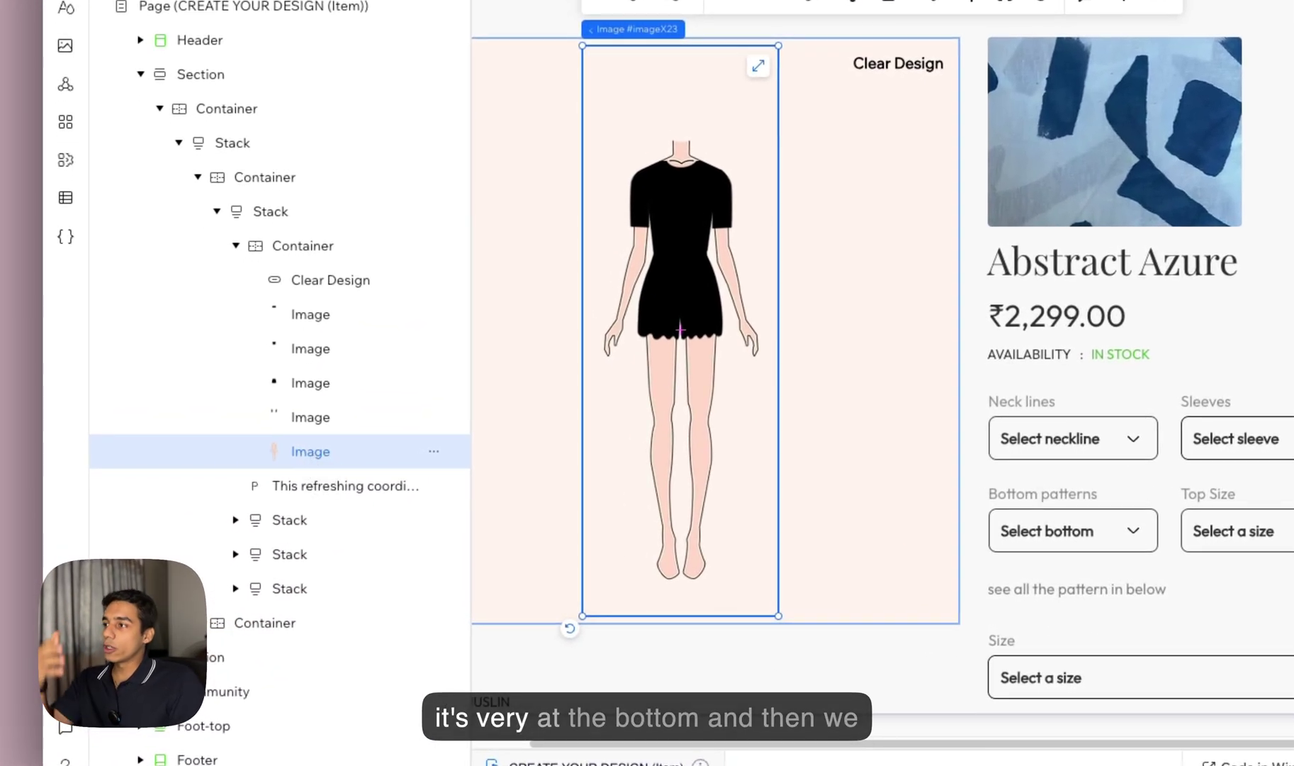
# - Reselect the third, second and first outfit image layers, then switch to the CMS dashboard
pyautogui.click(326, 382)
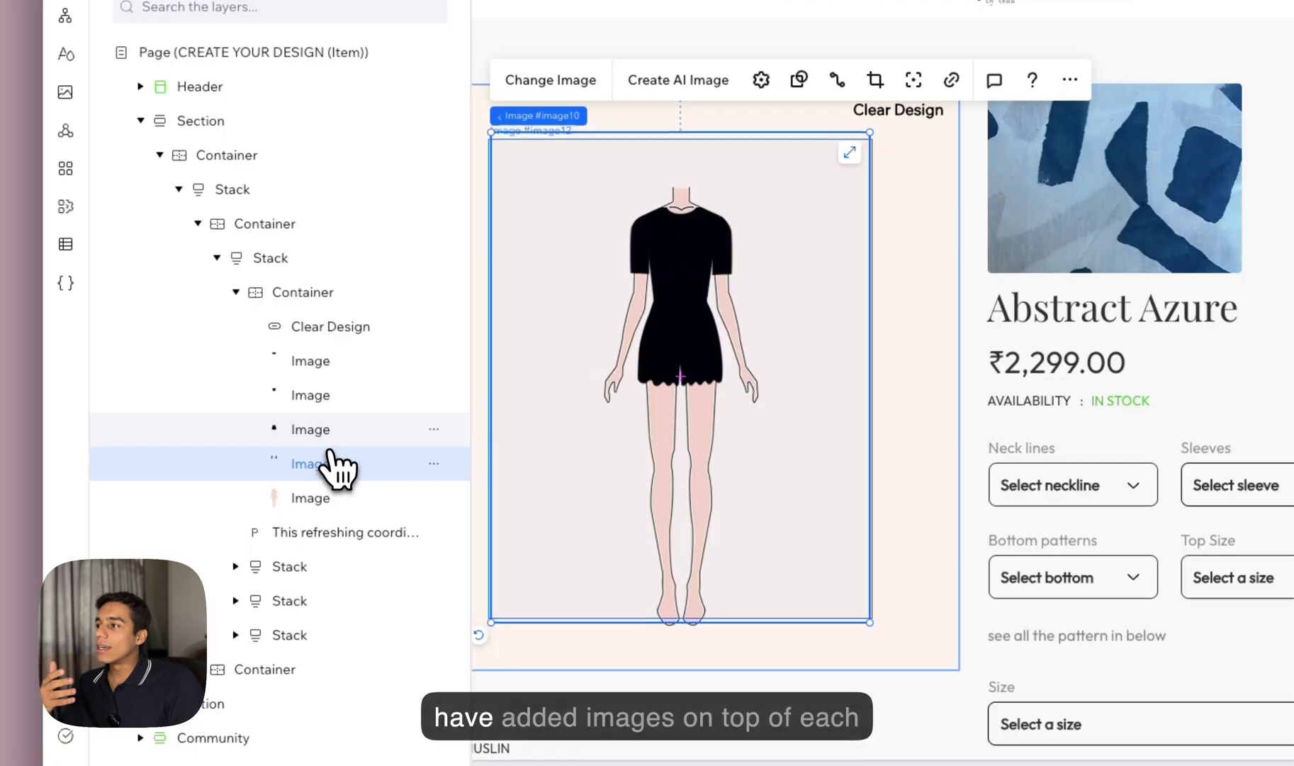
pyautogui.click(319, 397)
pyautogui.click(314, 371)
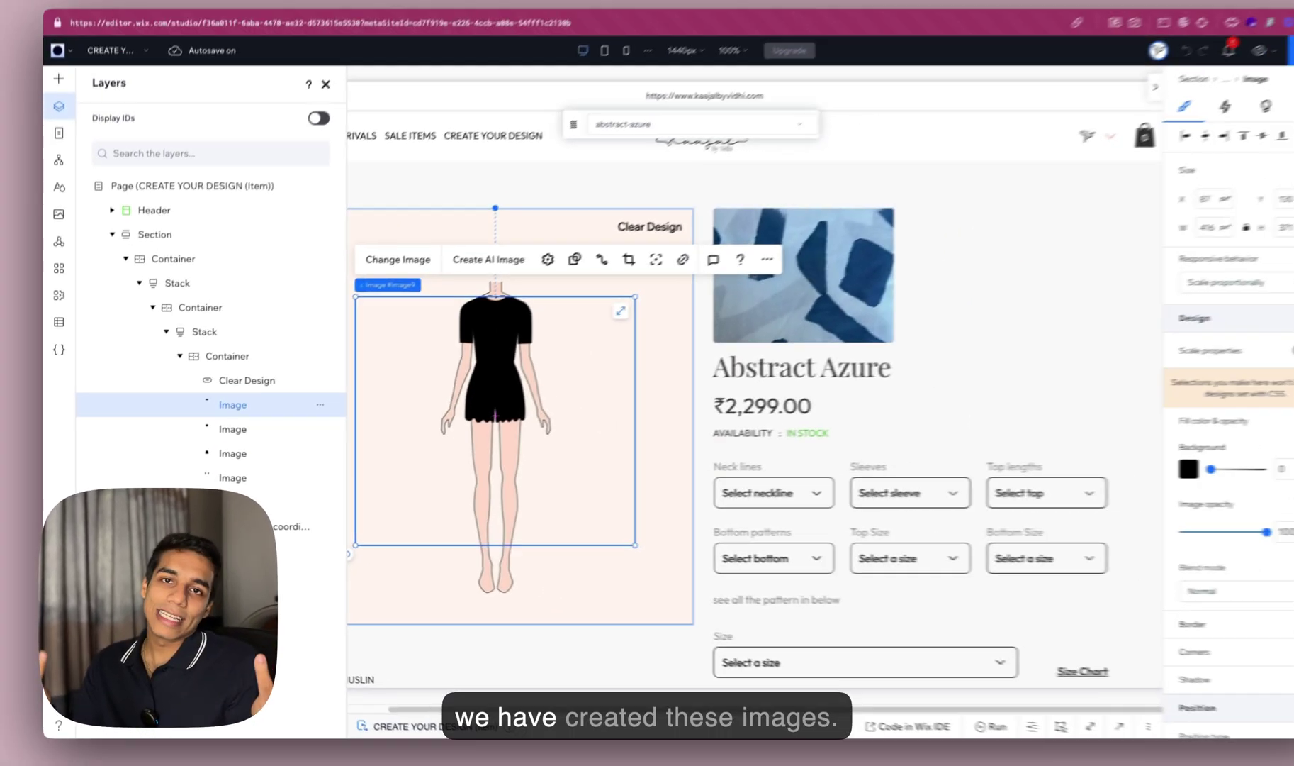
pyautogui.press('super+Tab')
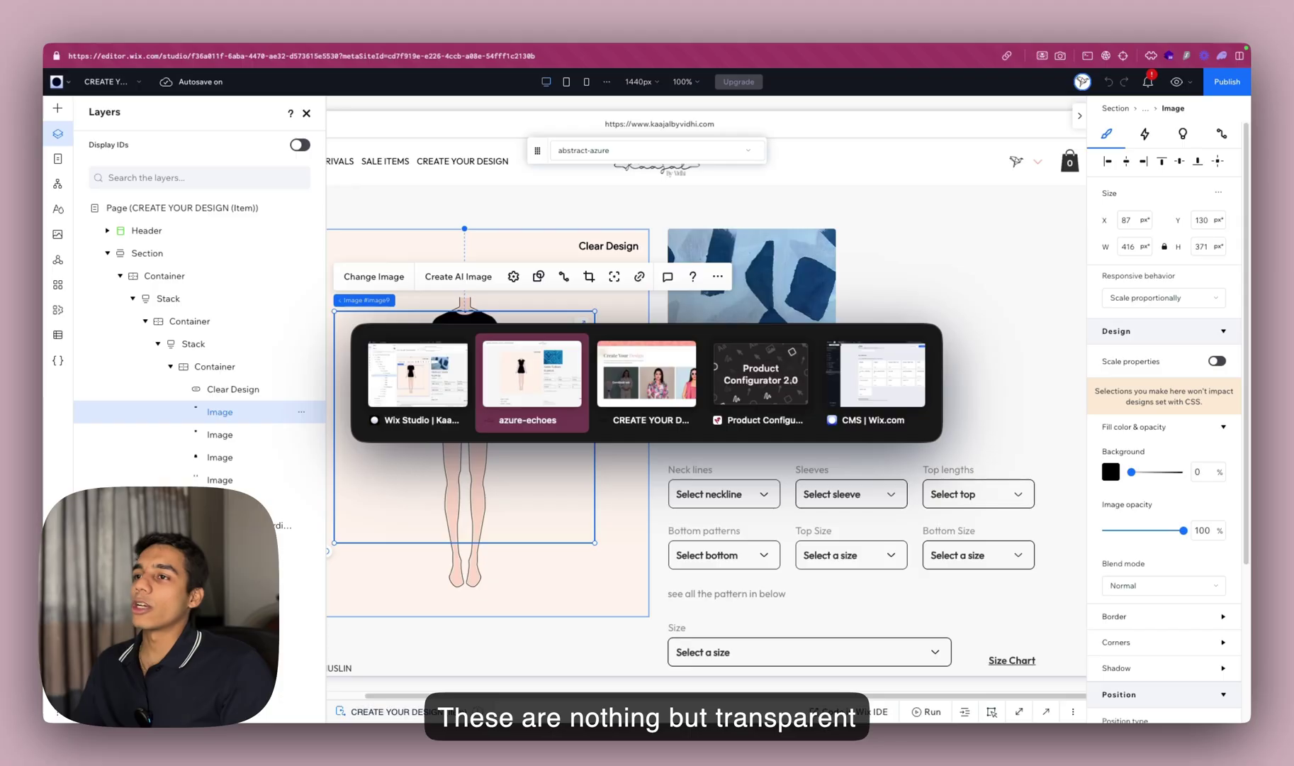
pyautogui.press('super+Tab')
pyautogui.press('super+Tab')
pyautogui.press('super+Tab')
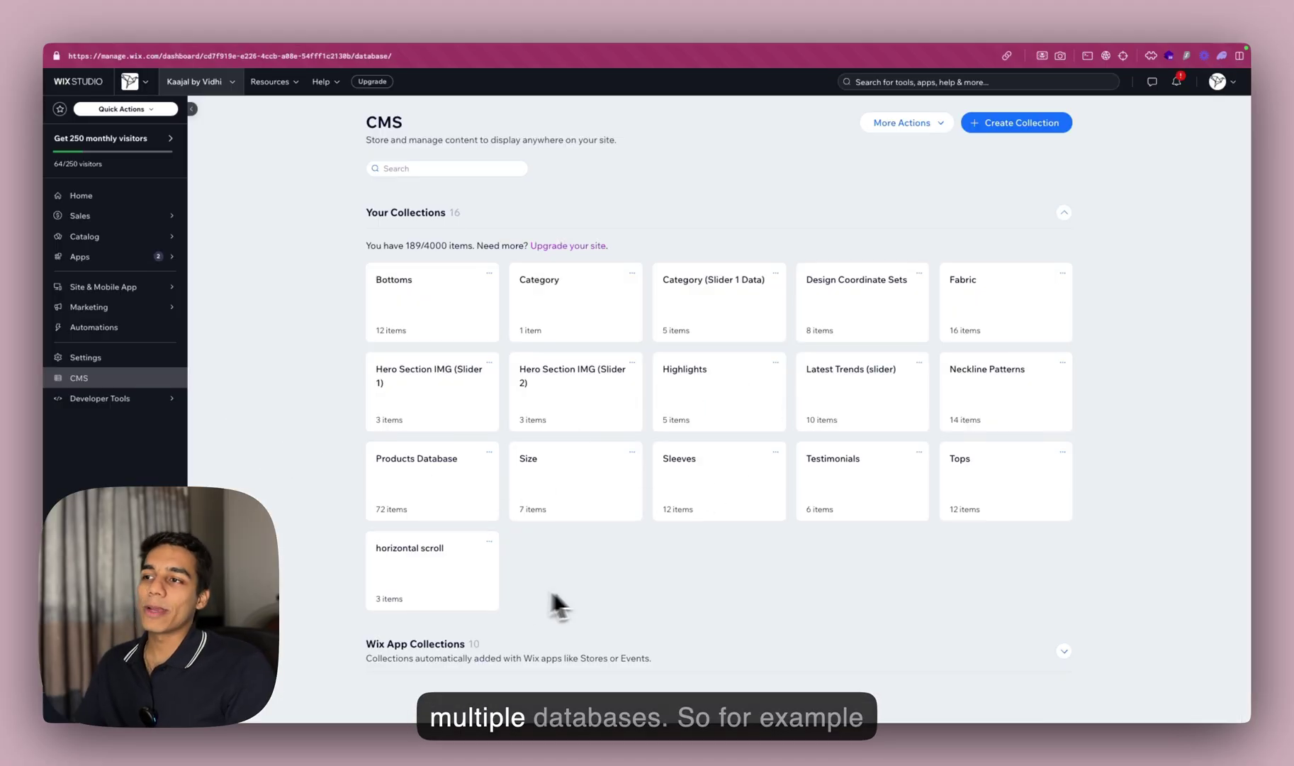
# - Browse the Sleeves collection, then inspect the Tops collection's Imageconfigurator images
pyautogui.click(713, 484)
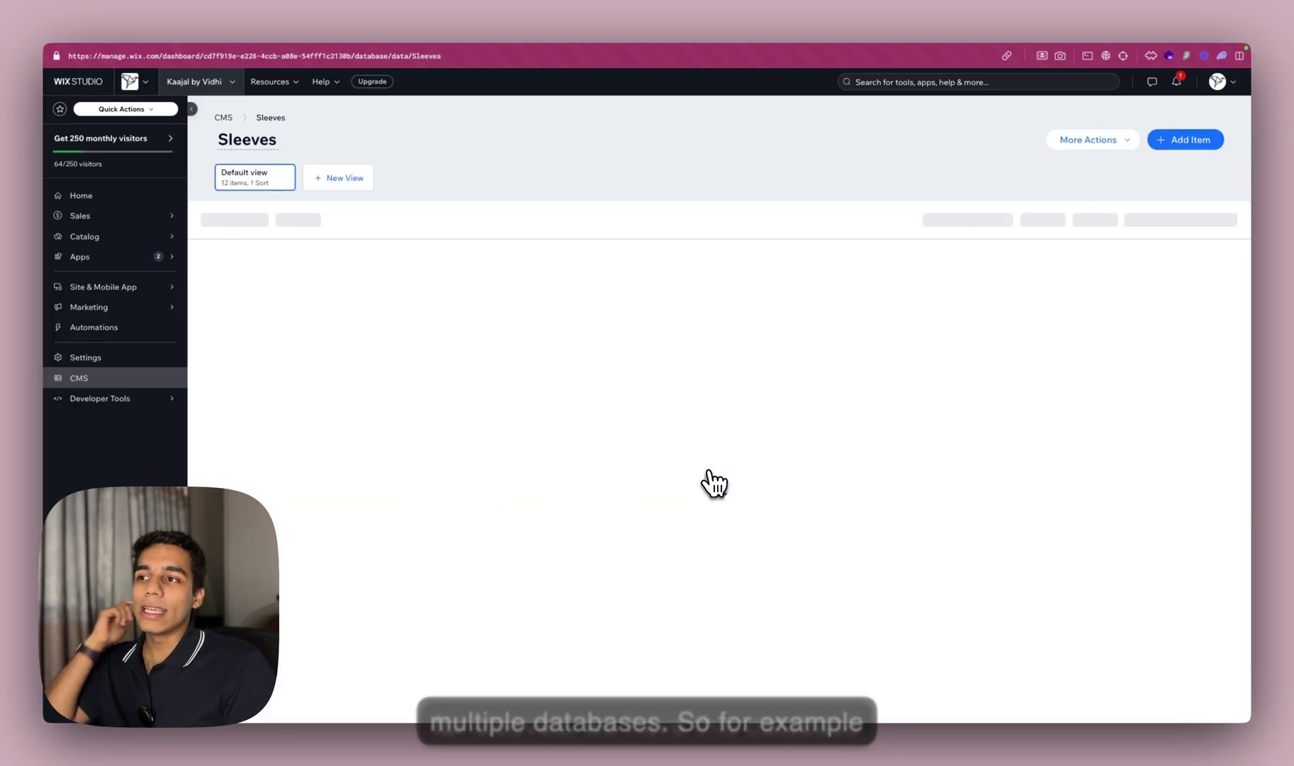
pyautogui.moveTo(756, 489)
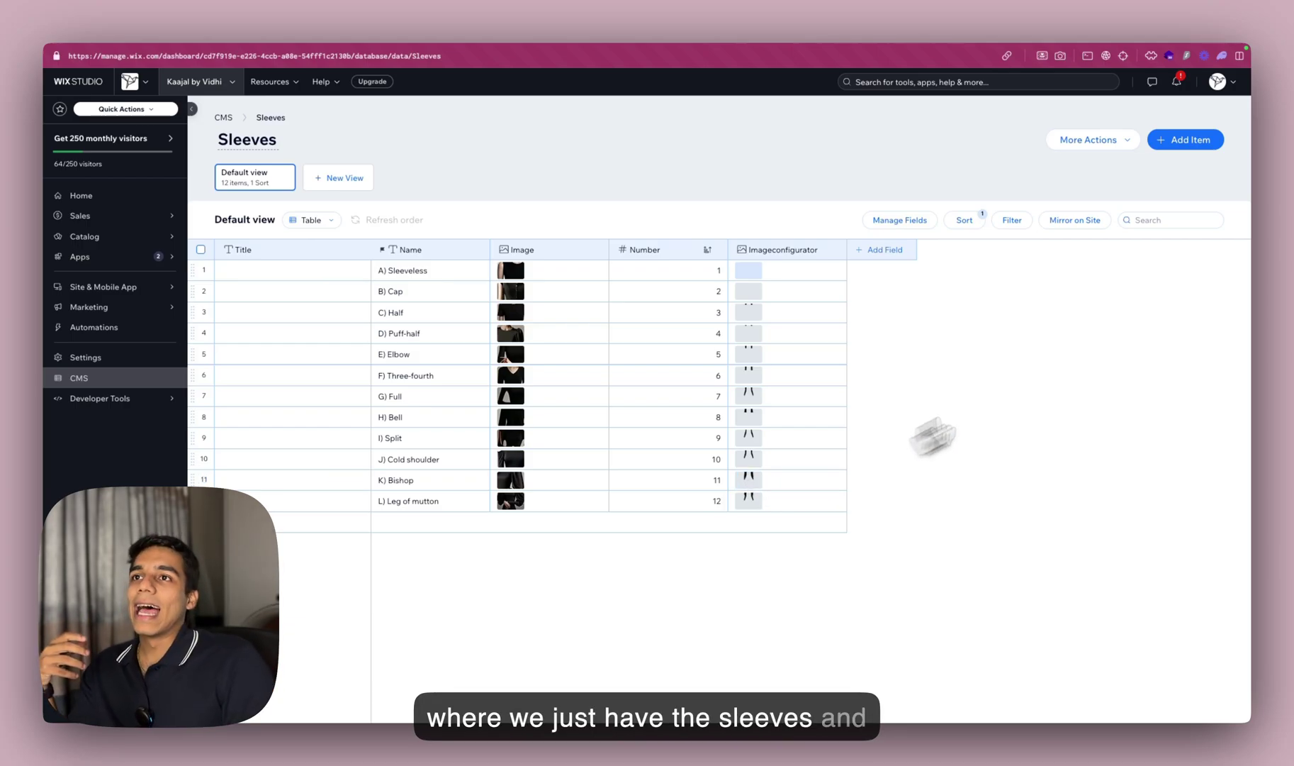
pyautogui.click(245, 120)
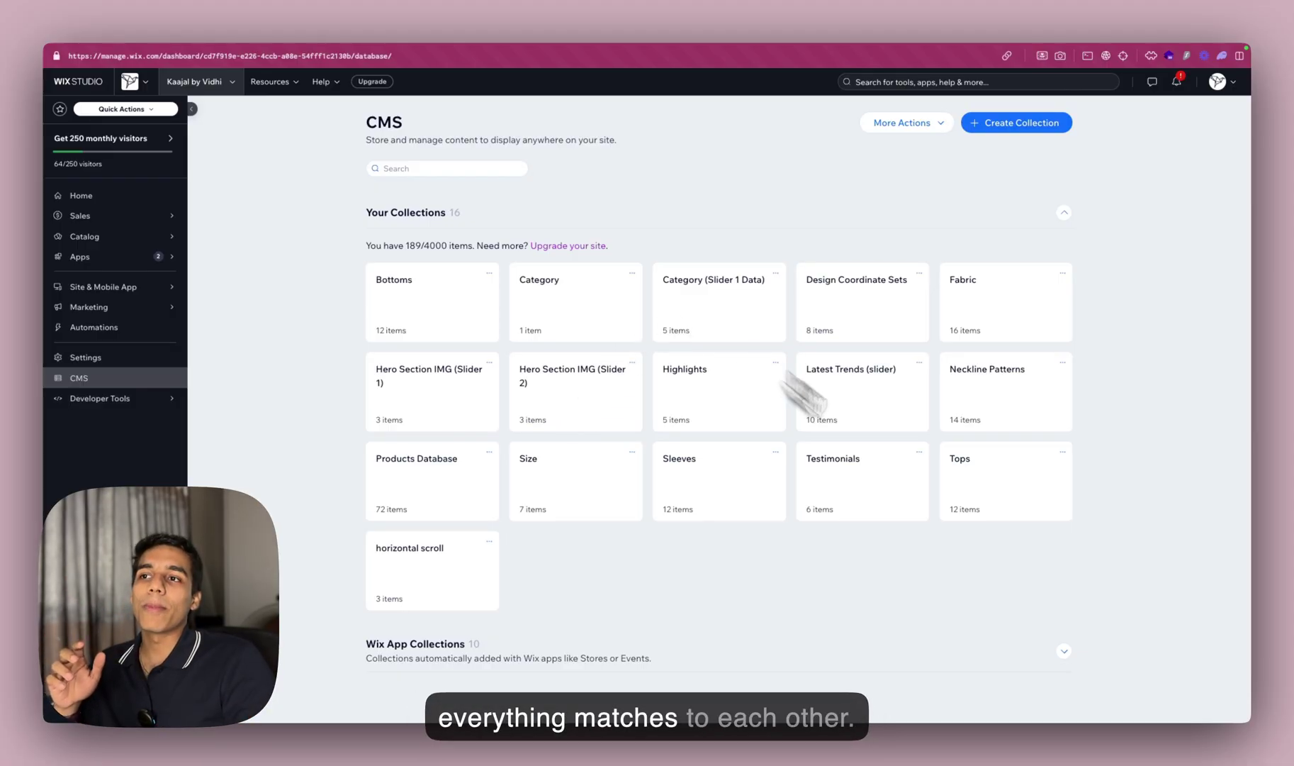
pyautogui.click(992, 489)
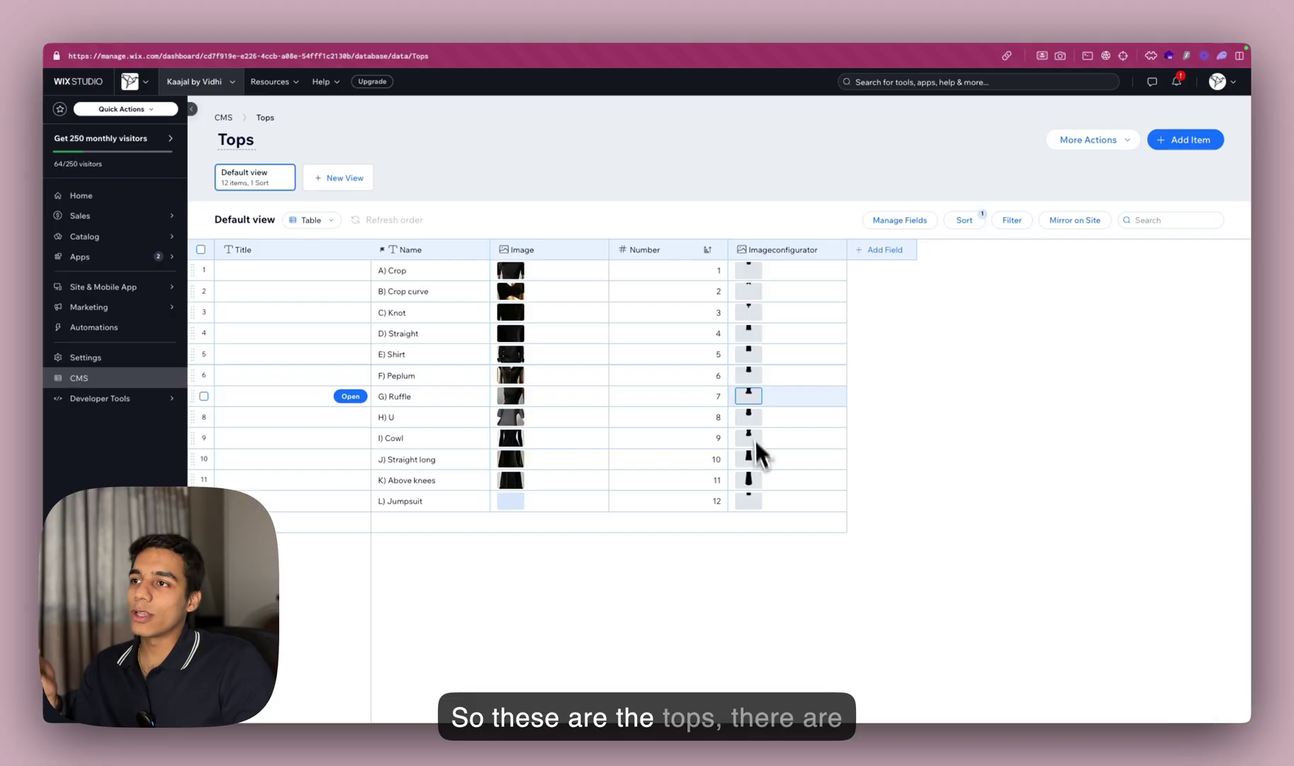
pyautogui.moveTo(754, 381)
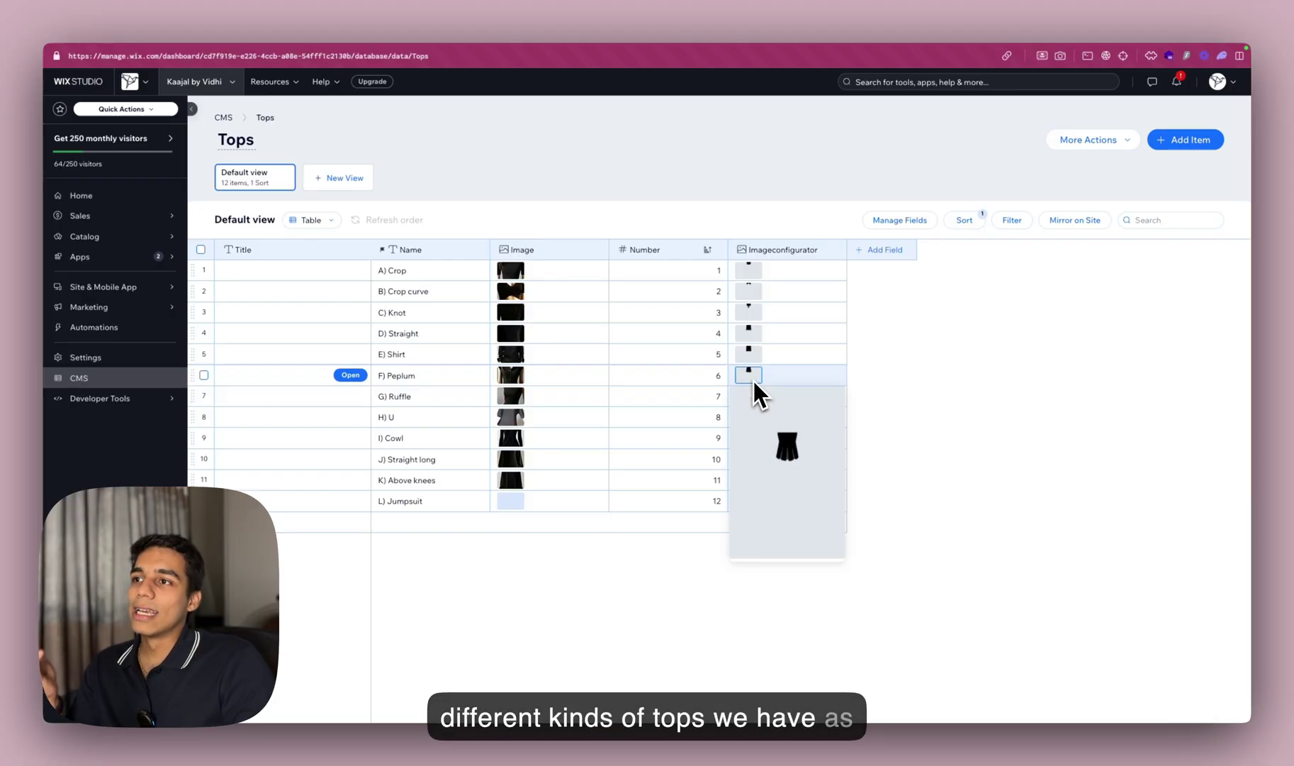
pyautogui.moveTo(751, 358)
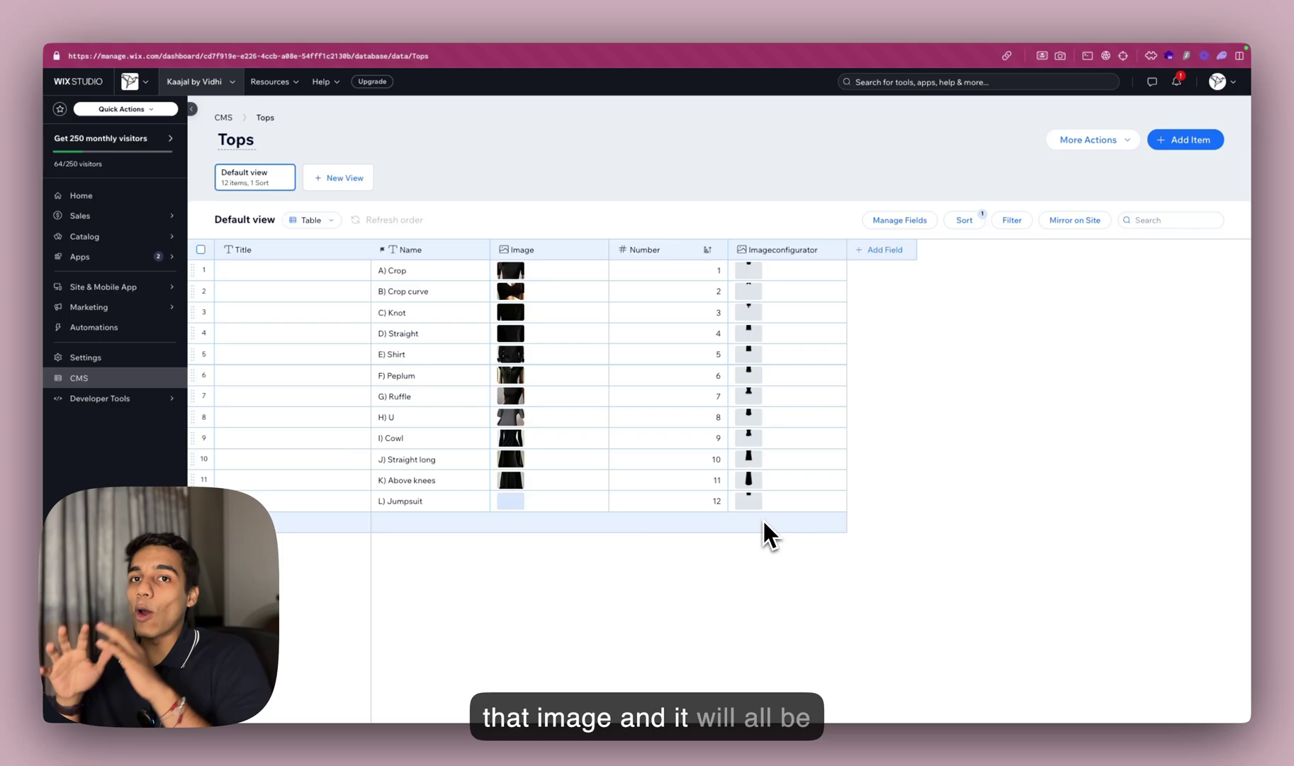
# - Leave the CMS and return to the live Azure Echoes product page
pyautogui.press('super+bracketleft')
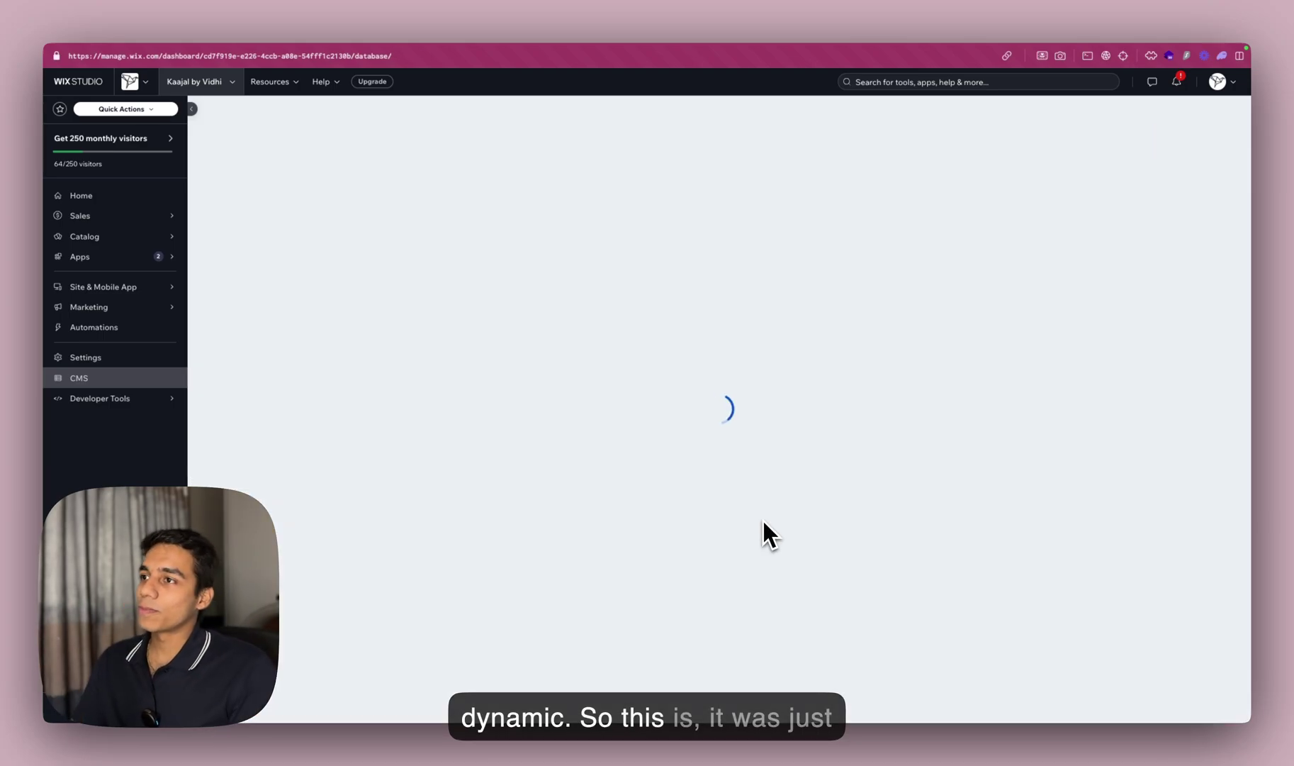
pyautogui.hotkey('ctrl', 'Tab')
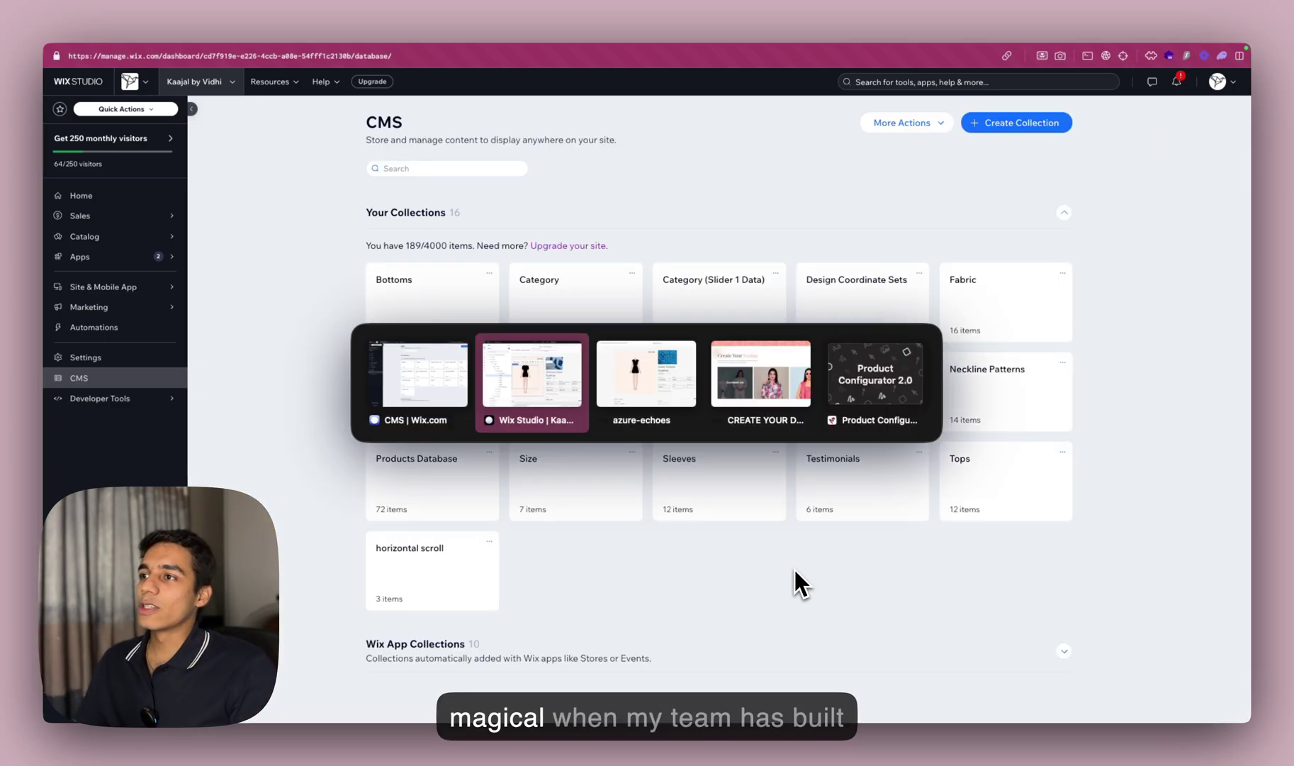
pyautogui.hotkey('ctrl', 'Tab')
pyautogui.hotkey('ctrl', 'Tab')
pyautogui.click(700, 421)
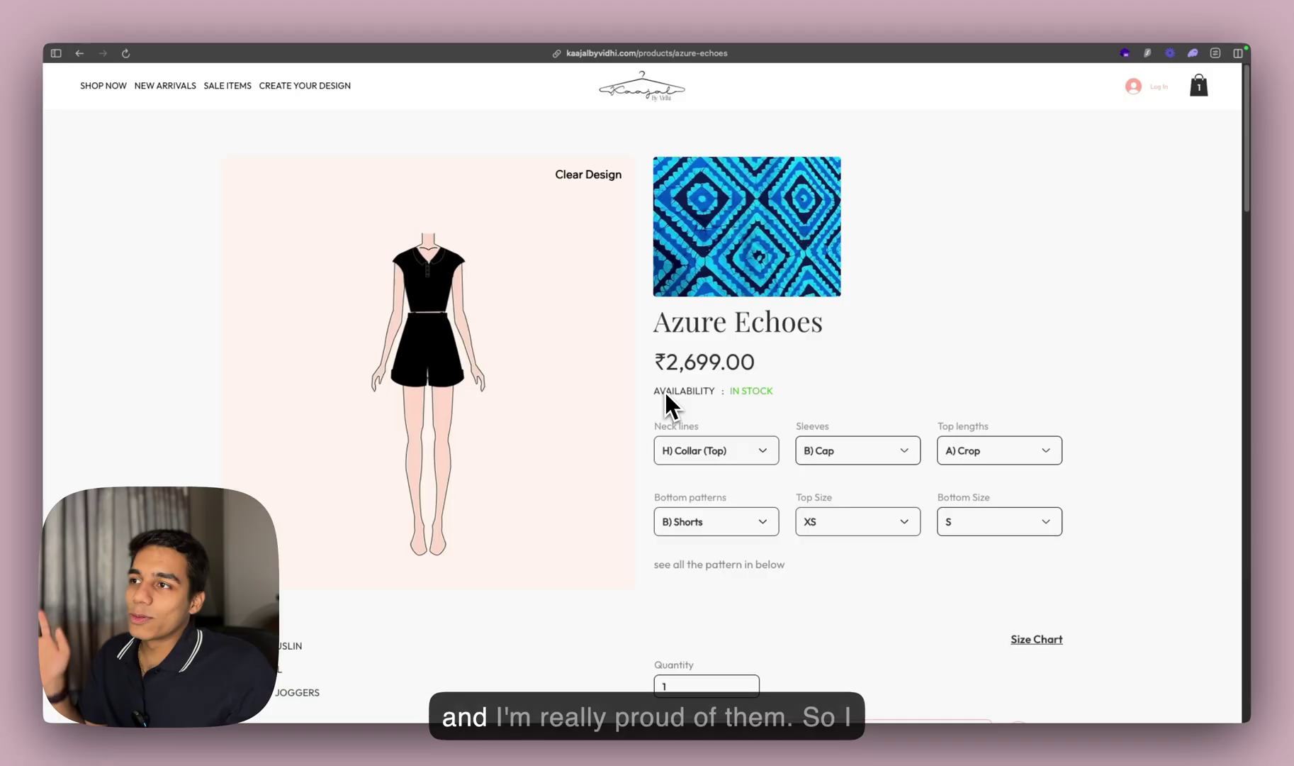